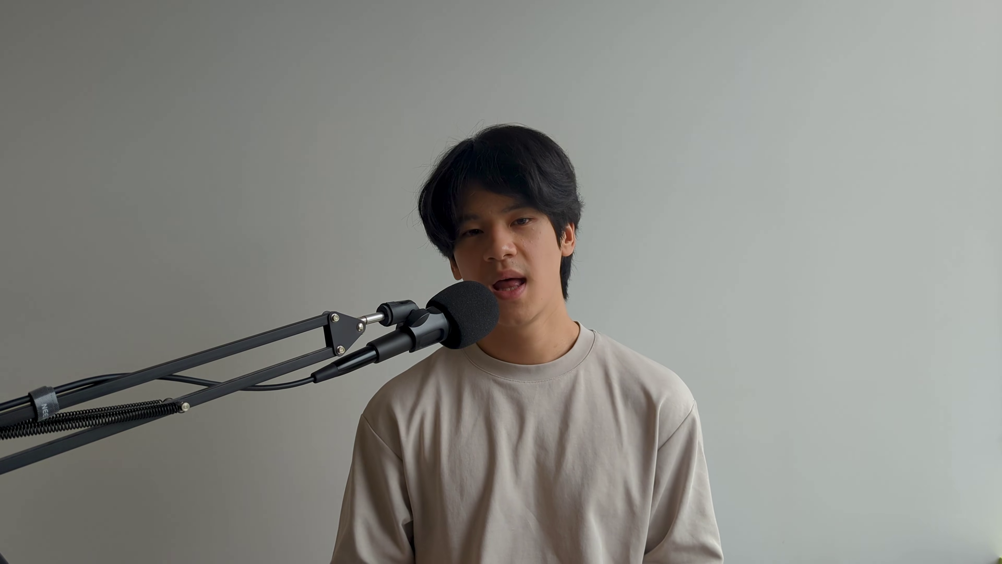
# Step: Scroll through the Kiln studio site, then the W. portfolio down to its Insights section
pyautogui.scroll(-10, 752, 336)
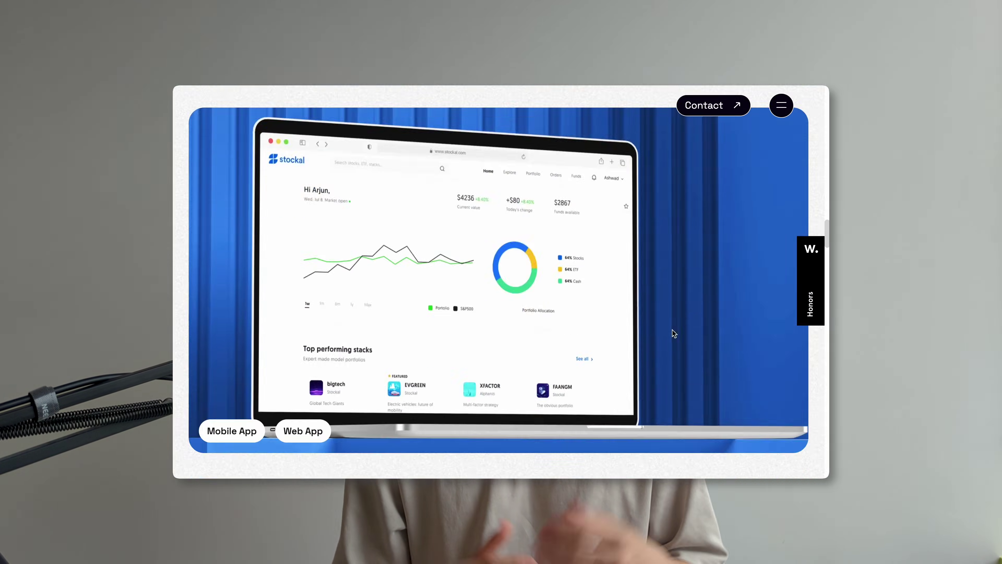
pyautogui.scroll(-15, 673, 331)
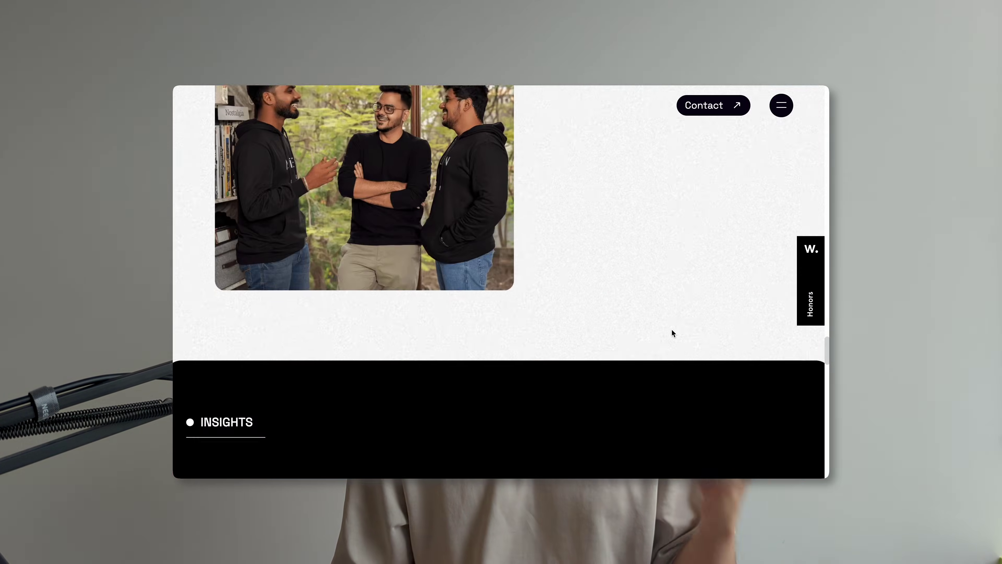
pyautogui.scroll(-10, 673, 332)
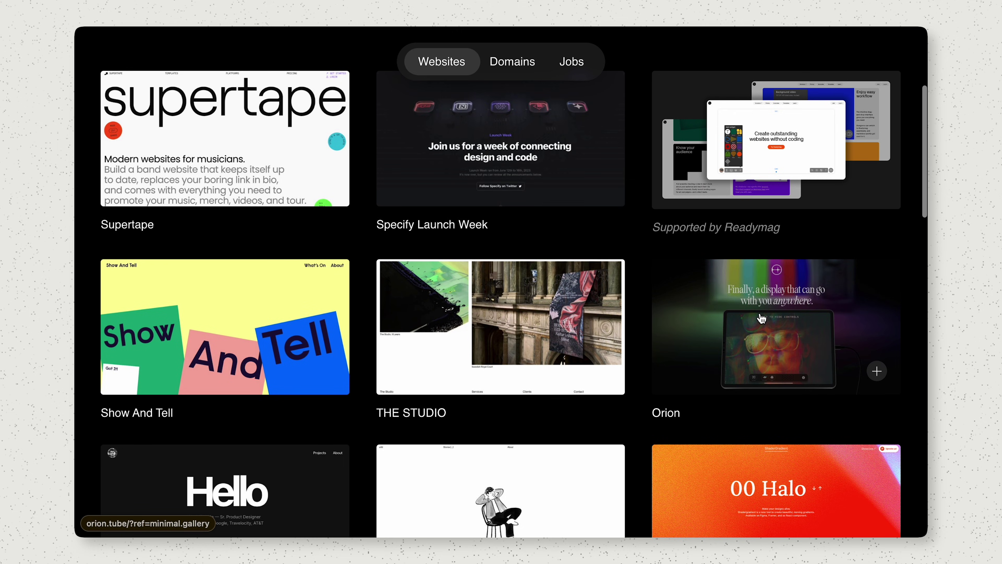
# Step: Browse the Minimal Gallery website grid across pages 2, 3 and 4
pyautogui.scroll(-4, 762, 318)
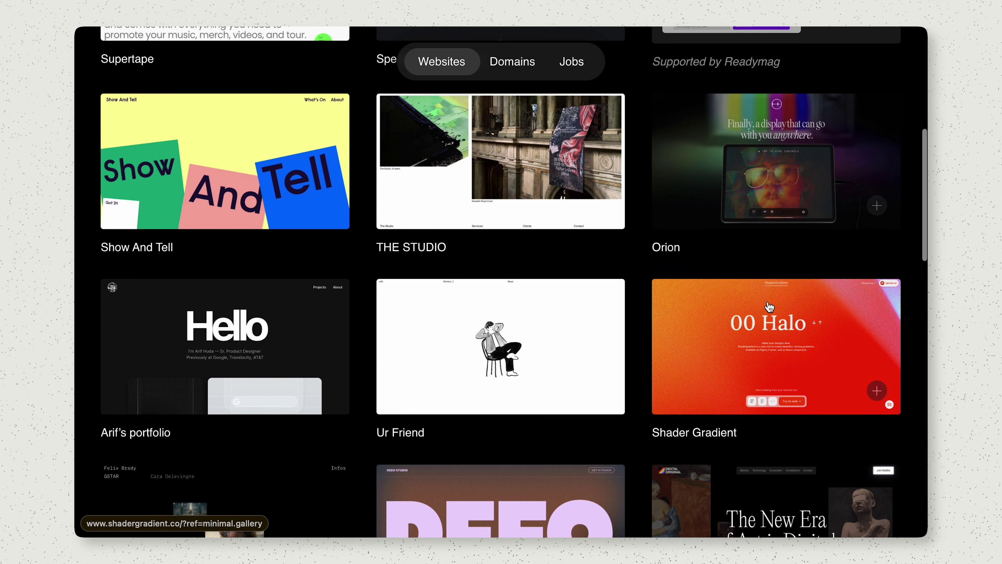
pyautogui.scroll(-20, 815, 239)
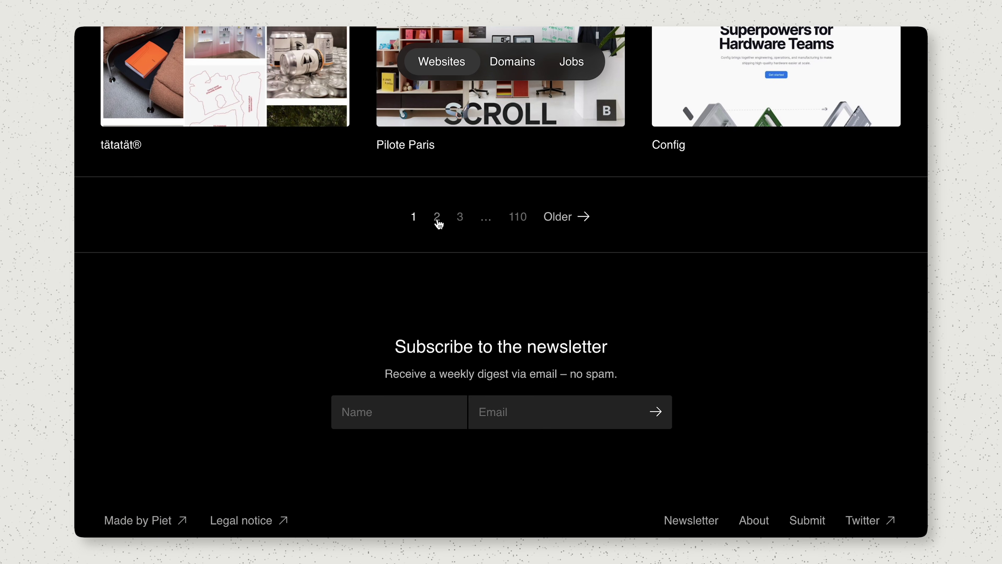
pyautogui.click(437, 217)
pyautogui.scroll(-18, 485, 277)
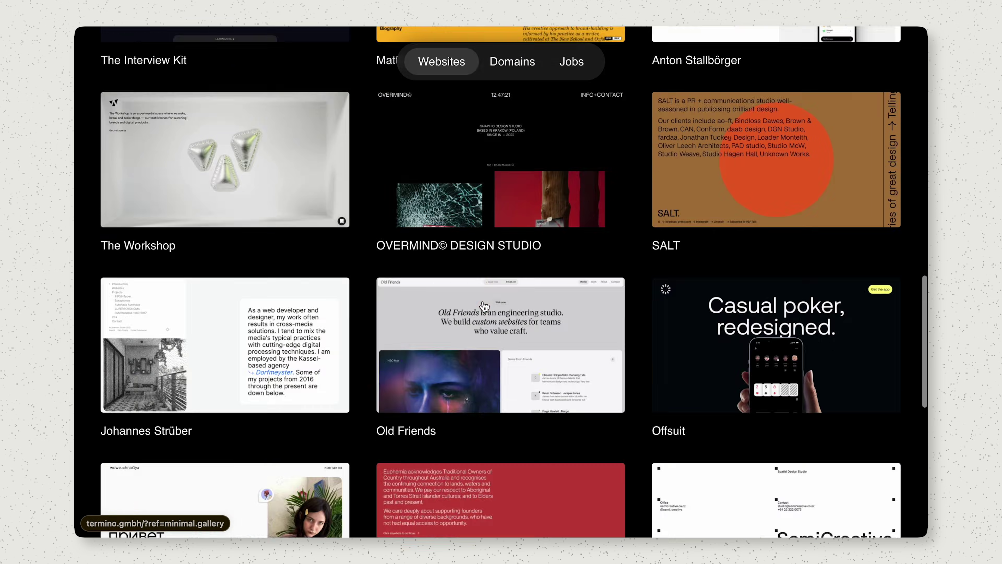
pyautogui.scroll(-6, 485, 306)
pyautogui.click(483, 437)
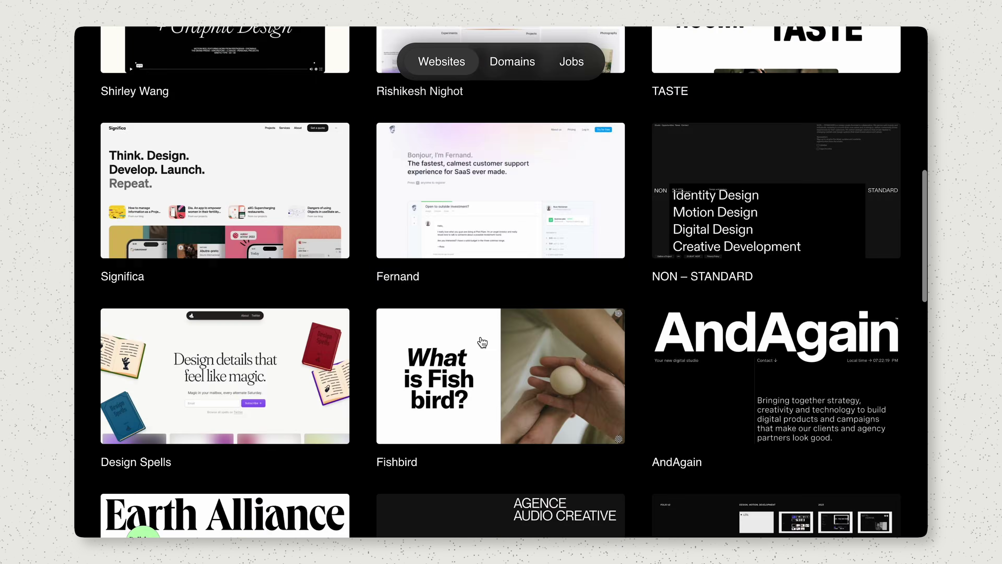
pyautogui.scroll(-20, 481, 340)
pyautogui.scroll(-10, 482, 341)
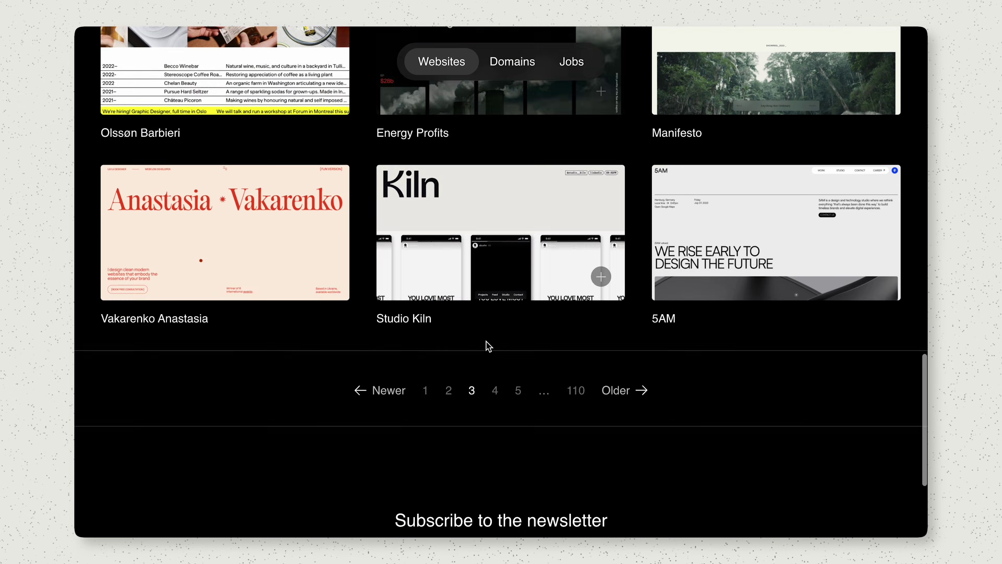
pyautogui.click(503, 204)
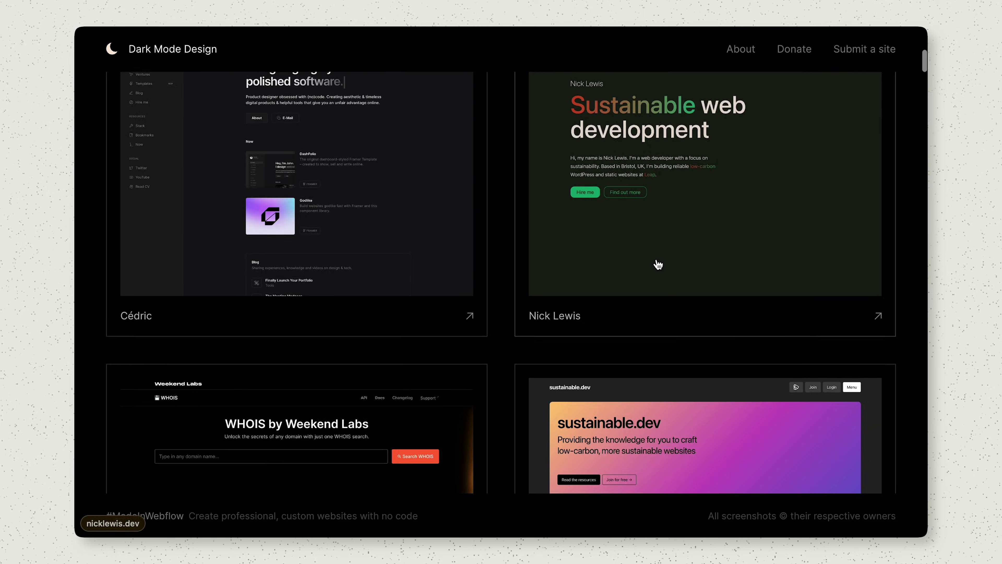
# Step: Scroll down the Dark Mode Design gallery past the Giuli Gartner and UNICORN EXISTS cards
pyautogui.scroll(-5, 560, 268)
pyautogui.scroll(-20, 562, 268)
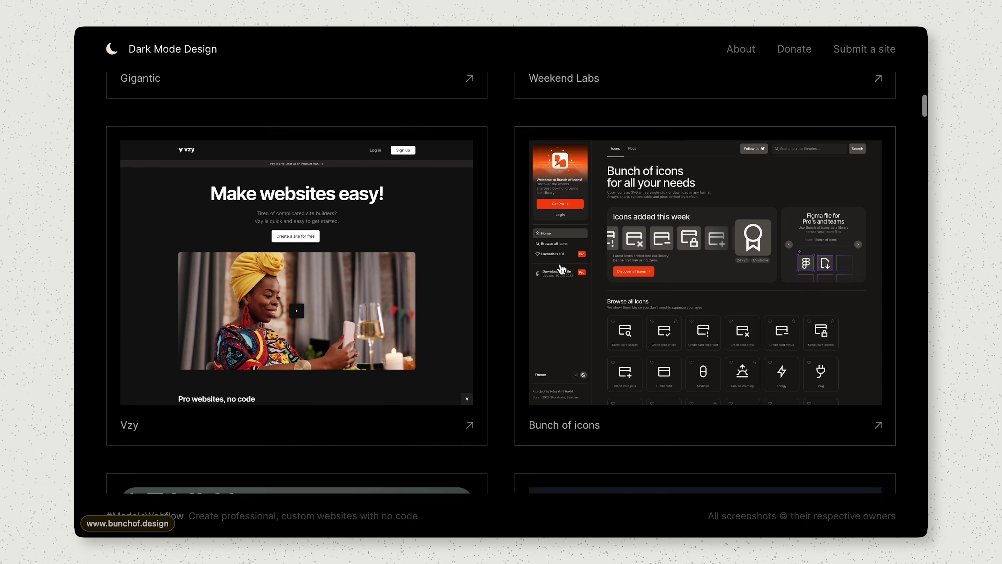
pyautogui.scroll(-15, 562, 269)
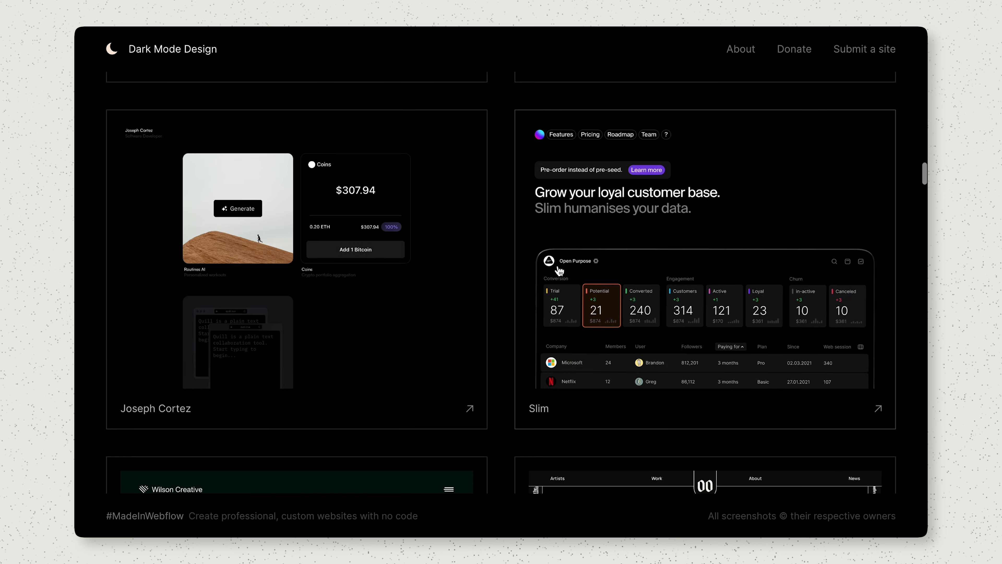
pyautogui.scroll(-12, 560, 271)
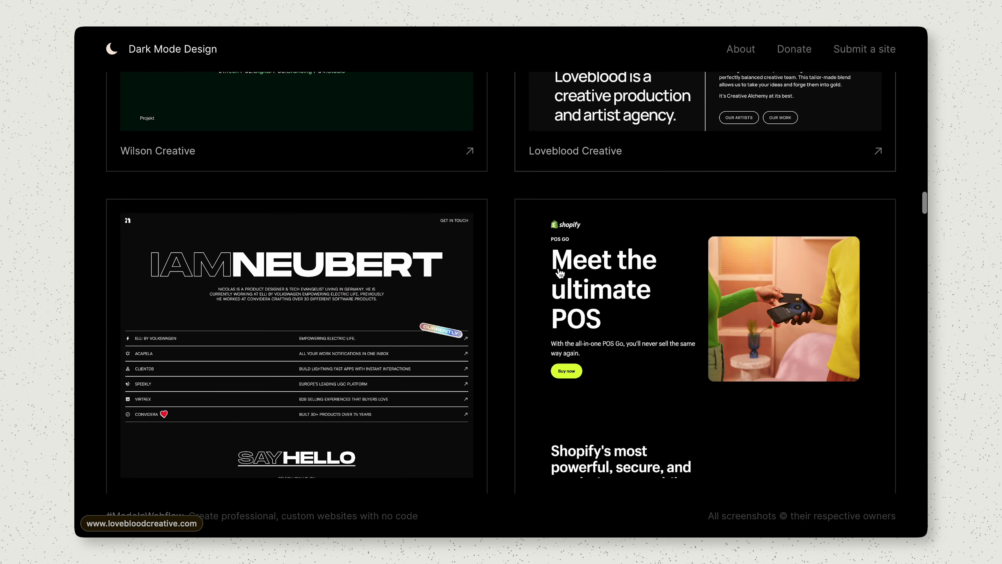
pyautogui.scroll(-10, 560, 273)
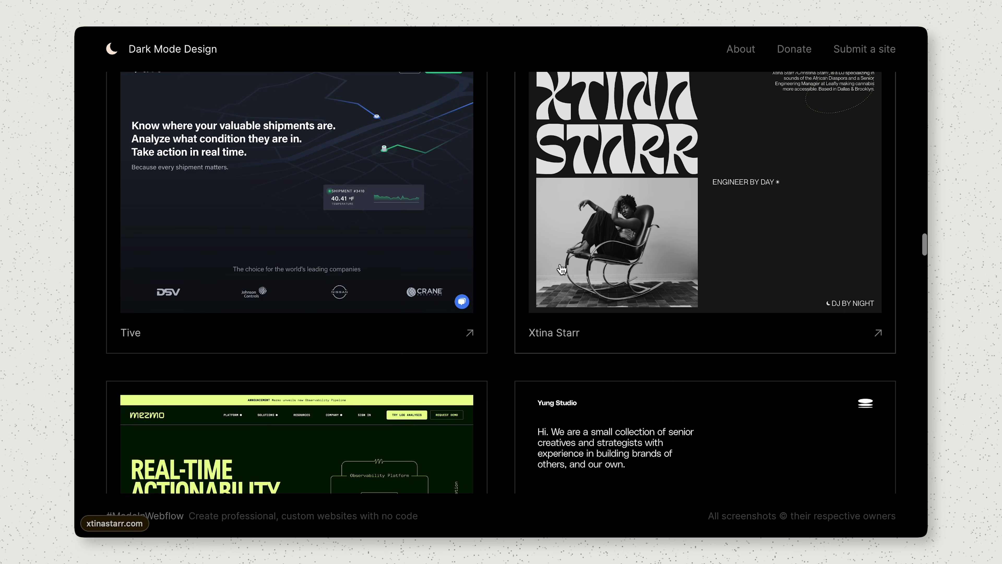
pyautogui.scroll(-15, 562, 268)
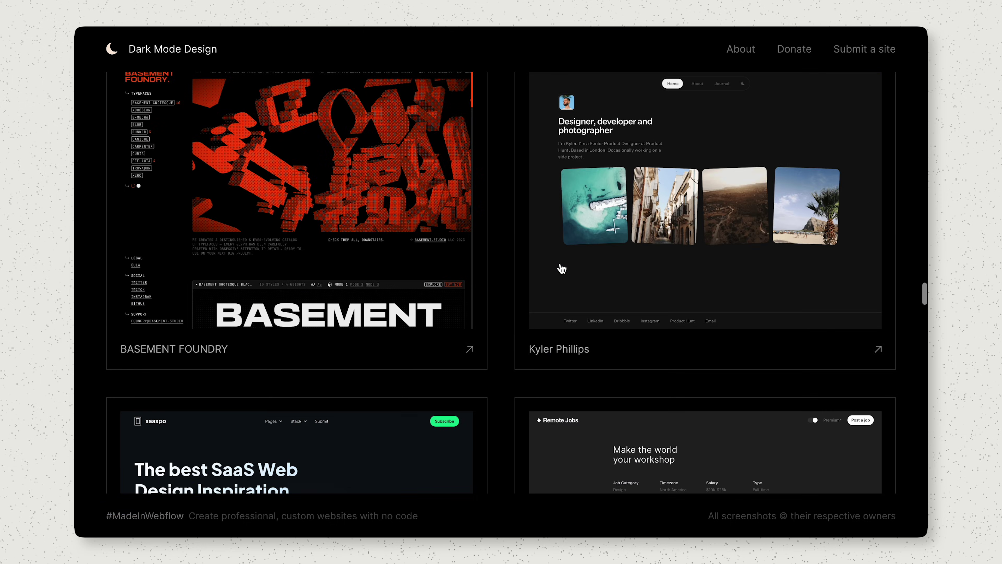
pyautogui.scroll(-15, 562, 269)
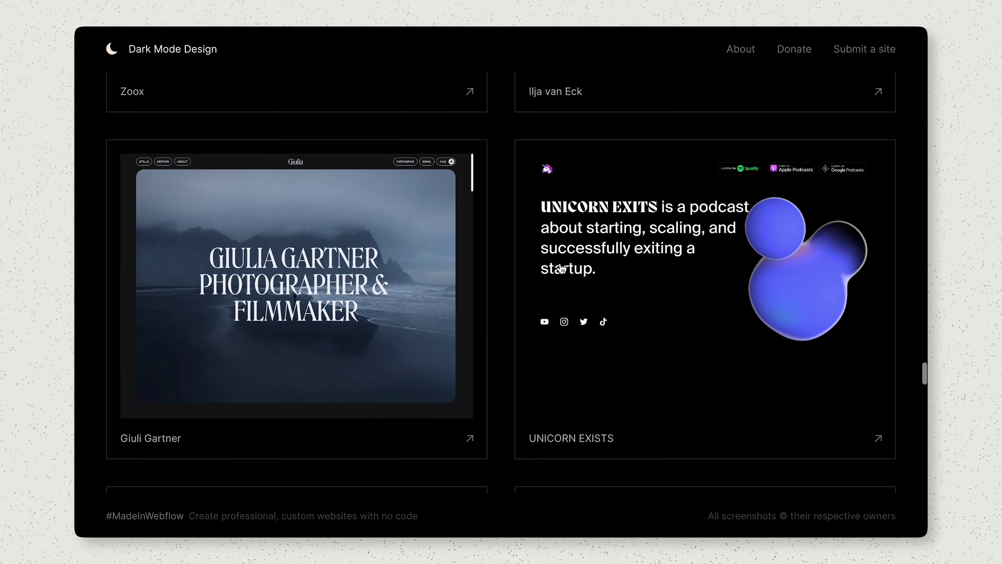
pyautogui.scroll(-15, 562, 268)
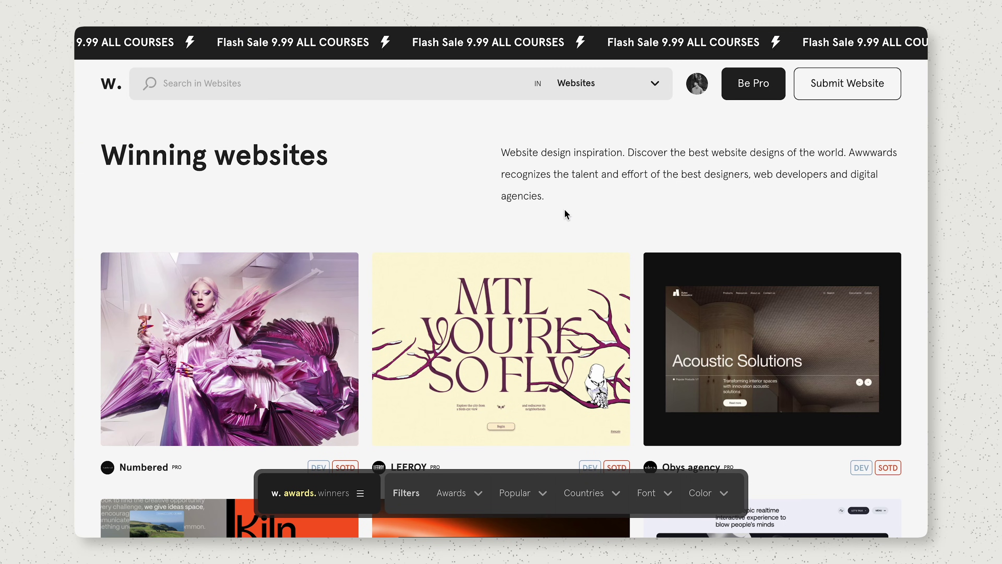
# Step: Scroll the Awwwards Winning websites gallery and expand the Category filter list
pyautogui.scroll(-12, 615, 221)
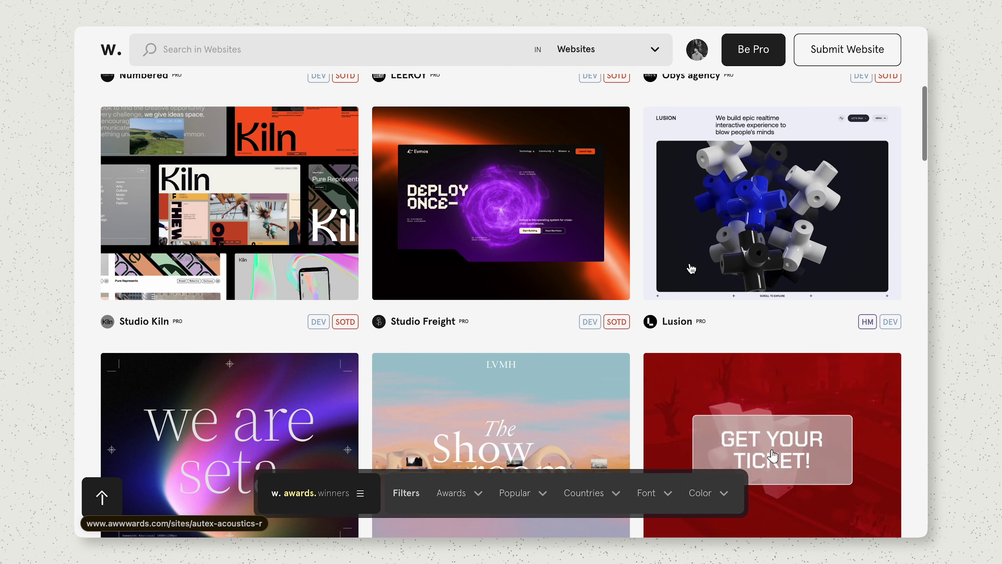
pyautogui.scroll(-8, 678, 268)
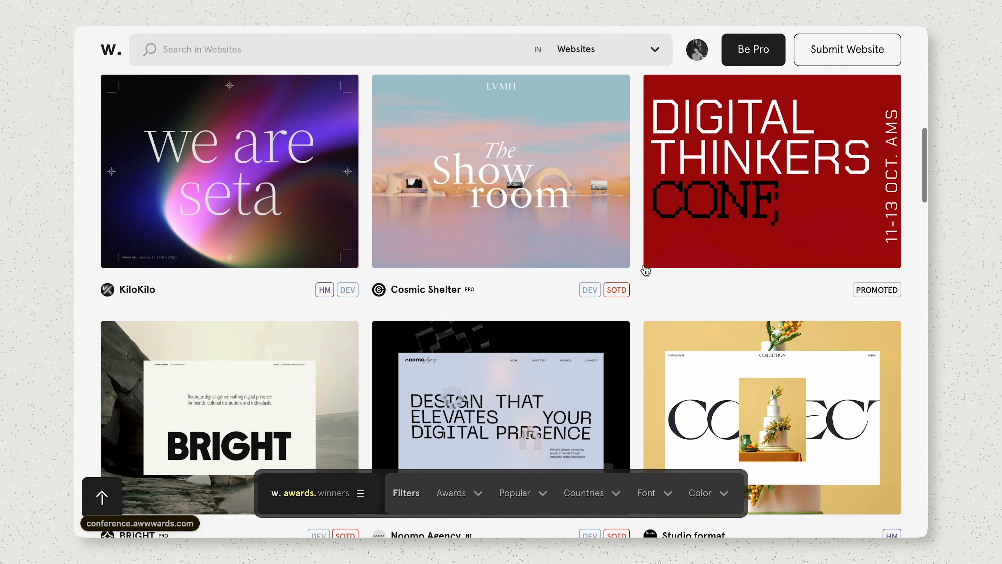
pyautogui.scroll(-4, 512, 189)
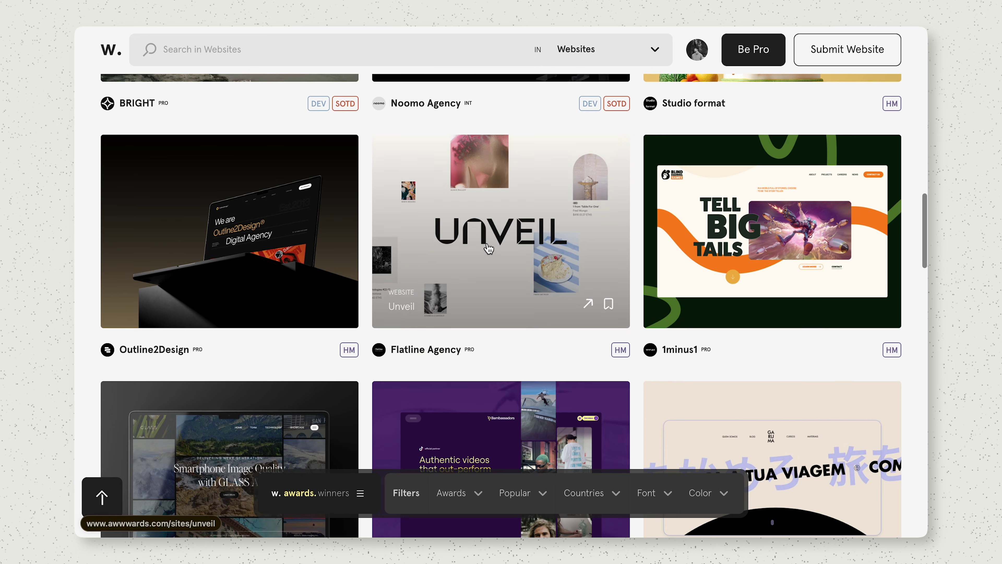
pyautogui.scroll(-15, 639, 281)
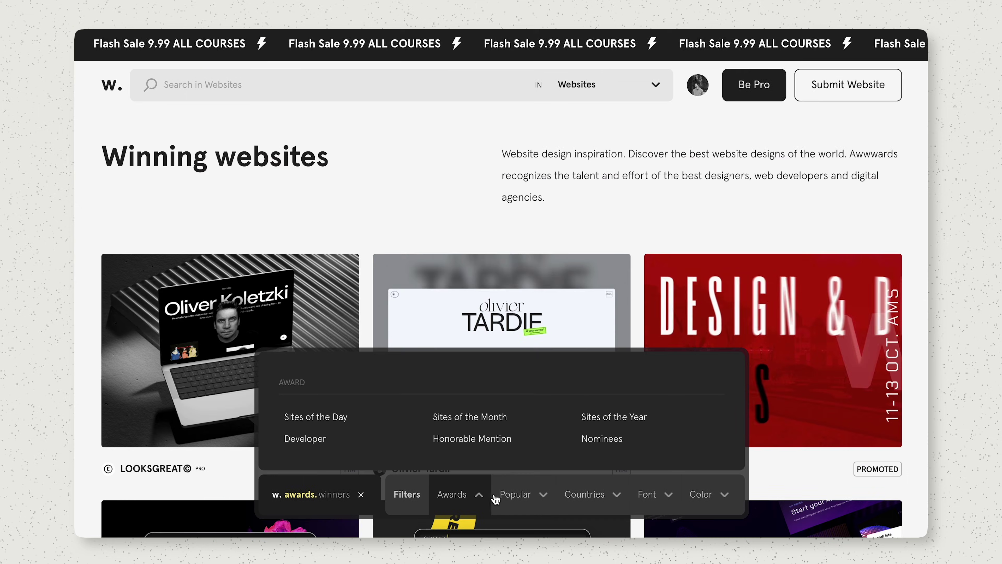
pyautogui.click(515, 493)
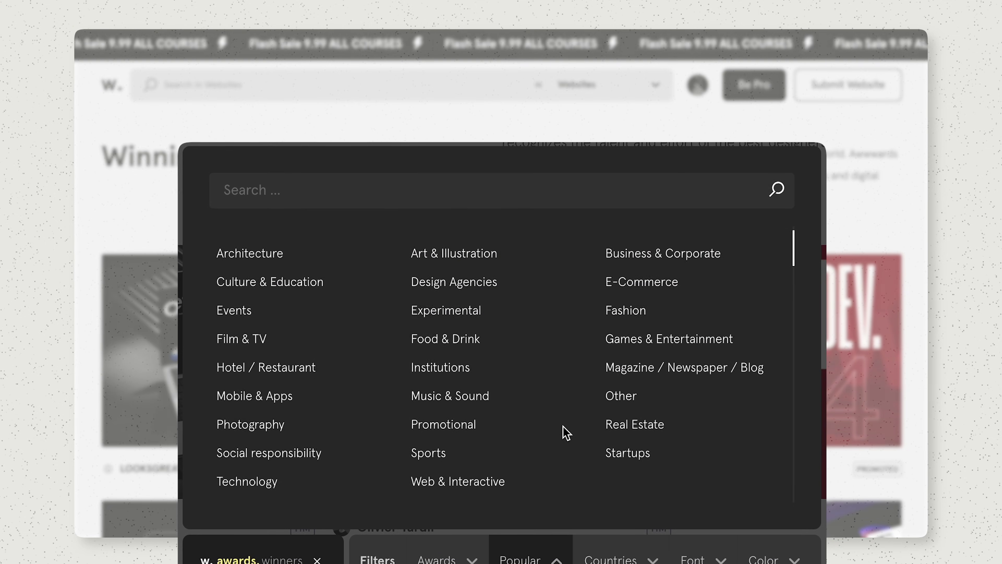
pyautogui.scroll(-8, 567, 441)
pyautogui.scroll(-5, 565, 438)
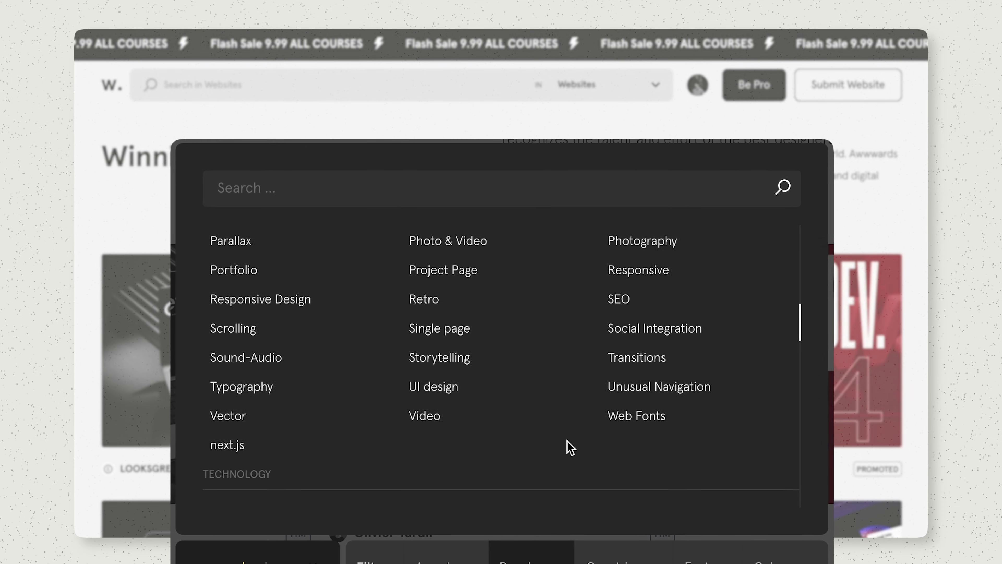
pyautogui.scroll(-3, 569, 444)
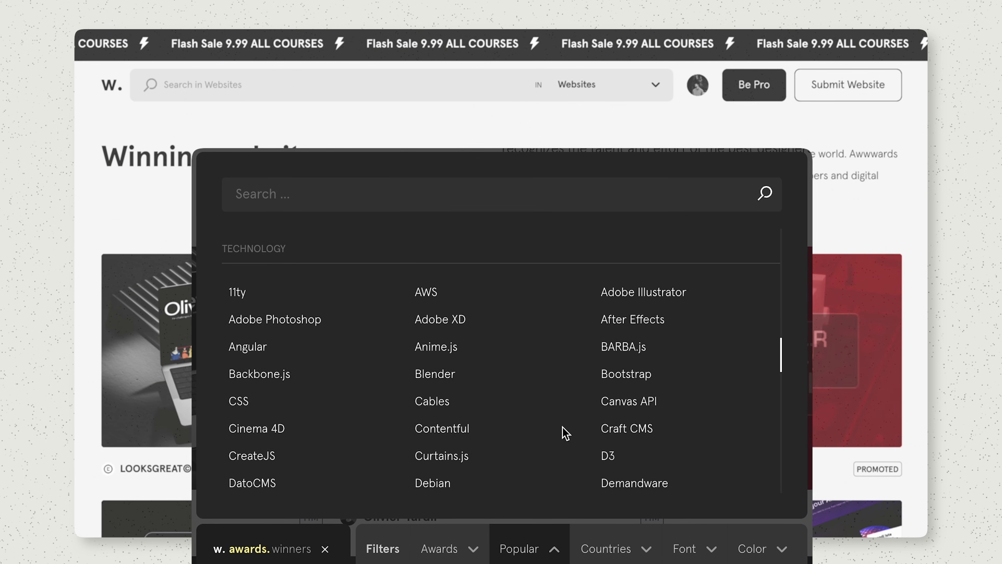
pyautogui.scroll(5, 560, 423)
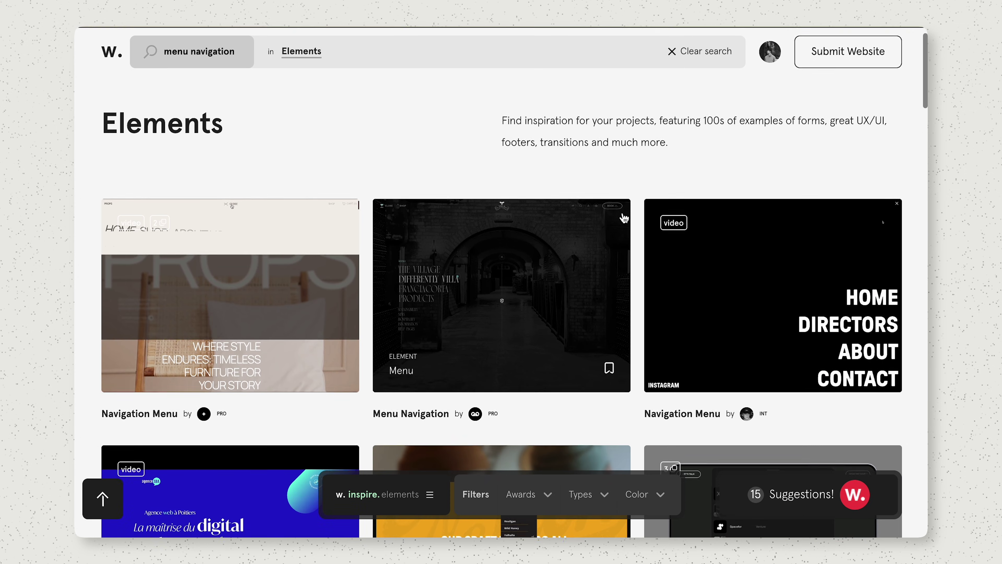
# Step: Scroll through the Awwwards Elements results and the Blog listing
pyautogui.scroll(-12, 622, 213)
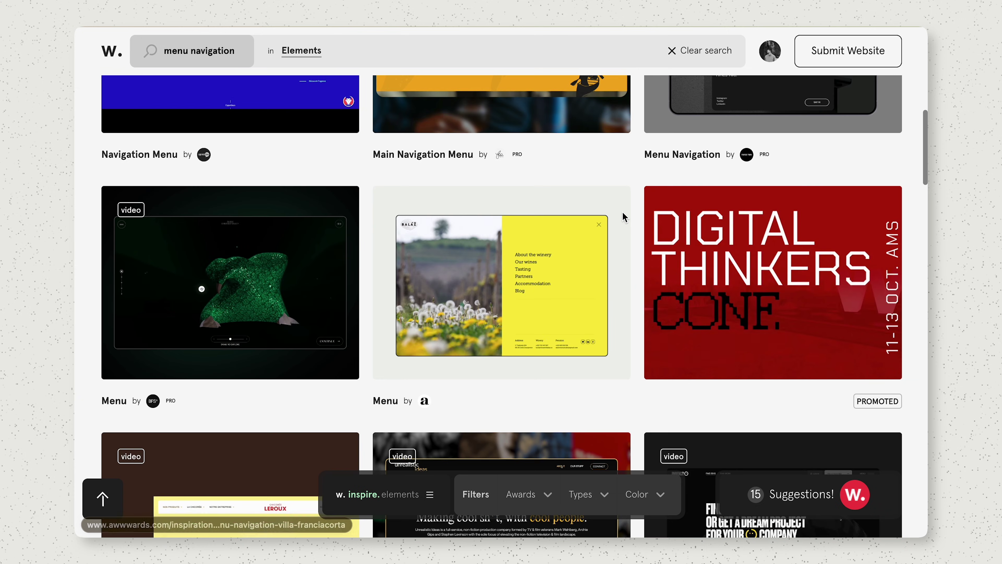
pyautogui.scroll(-5, 623, 216)
pyautogui.scroll(-3, 637, 239)
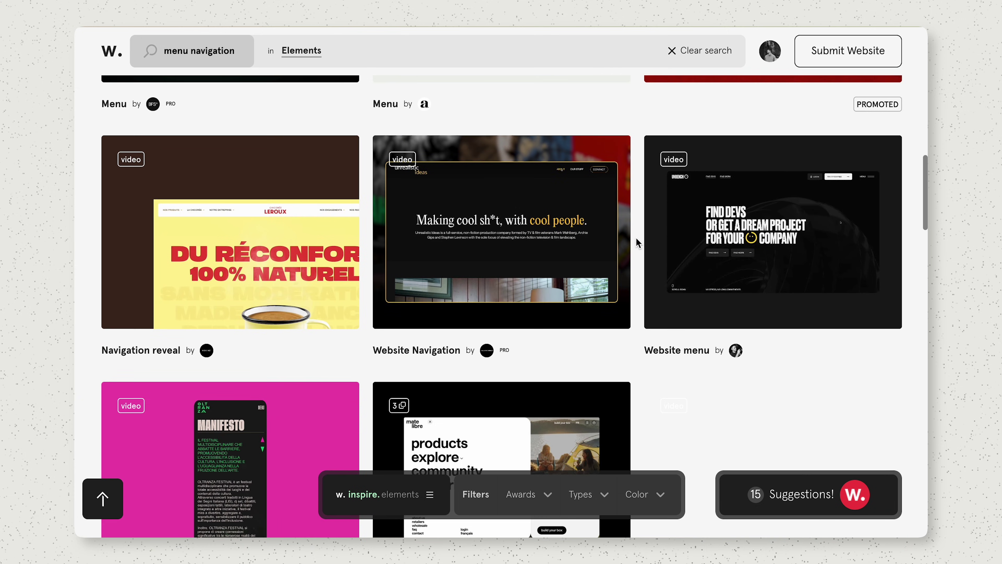
pyautogui.scroll(-3, 636, 238)
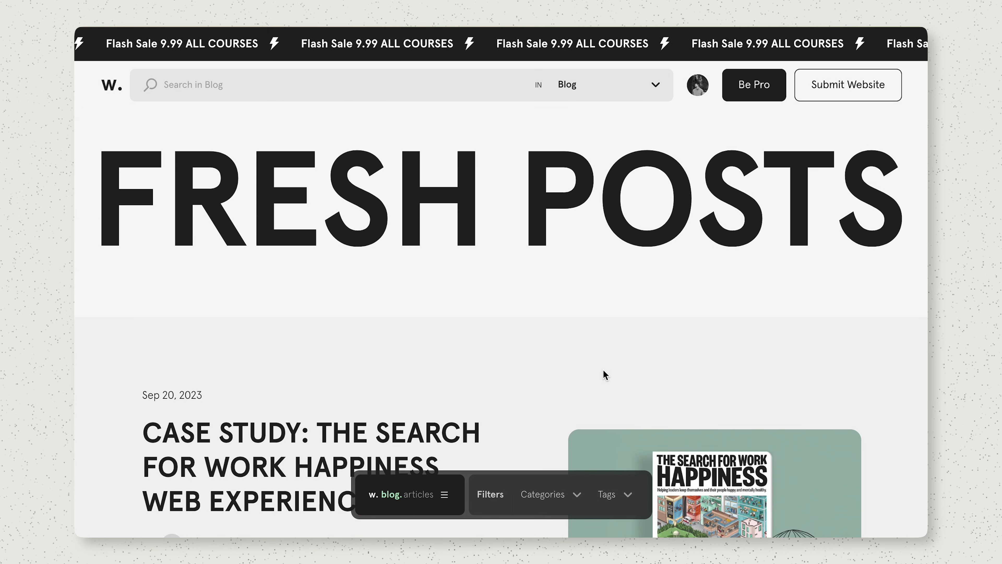
pyautogui.scroll(-2, 561, 277)
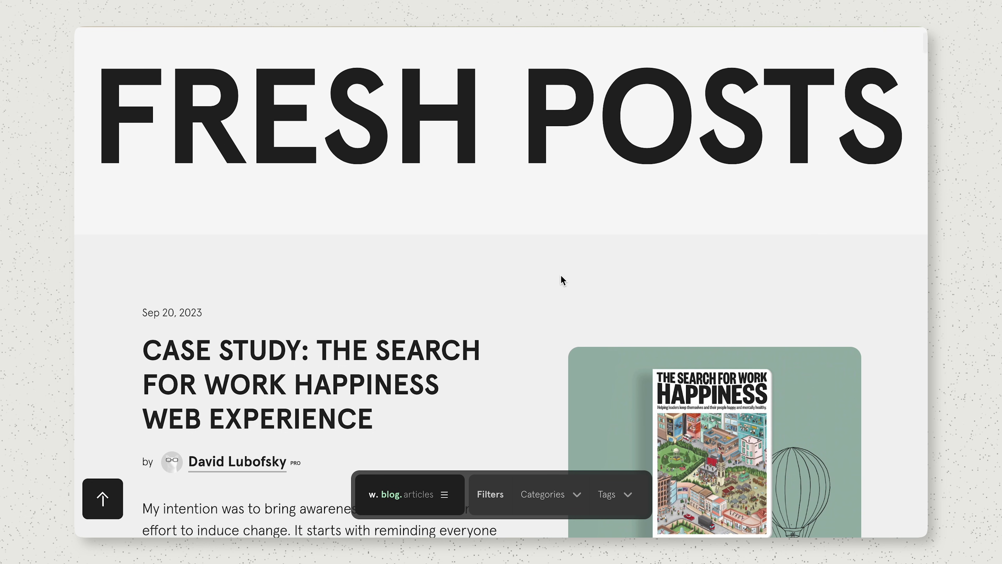
pyautogui.scroll(-15, 562, 281)
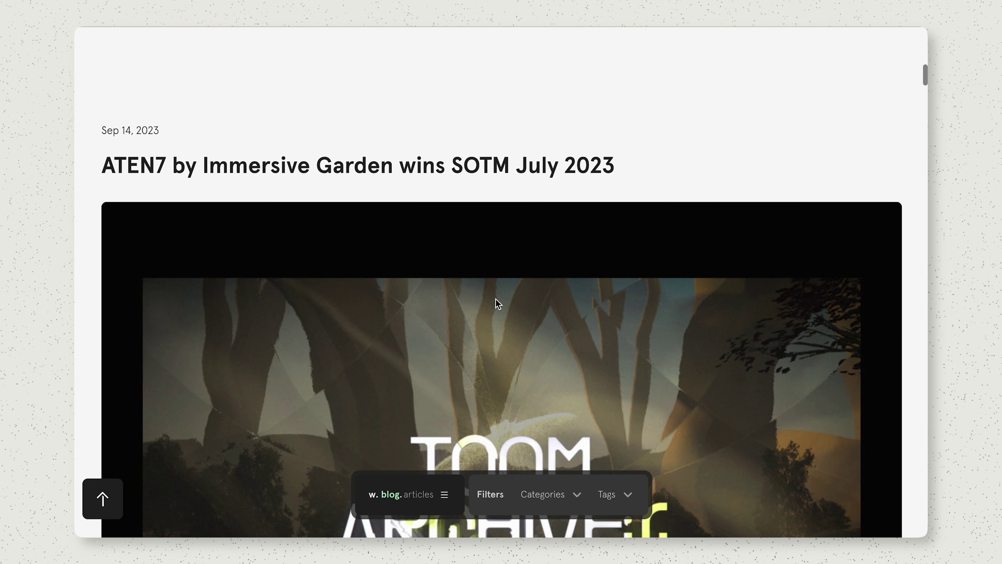
pyautogui.scroll(-10, 498, 303)
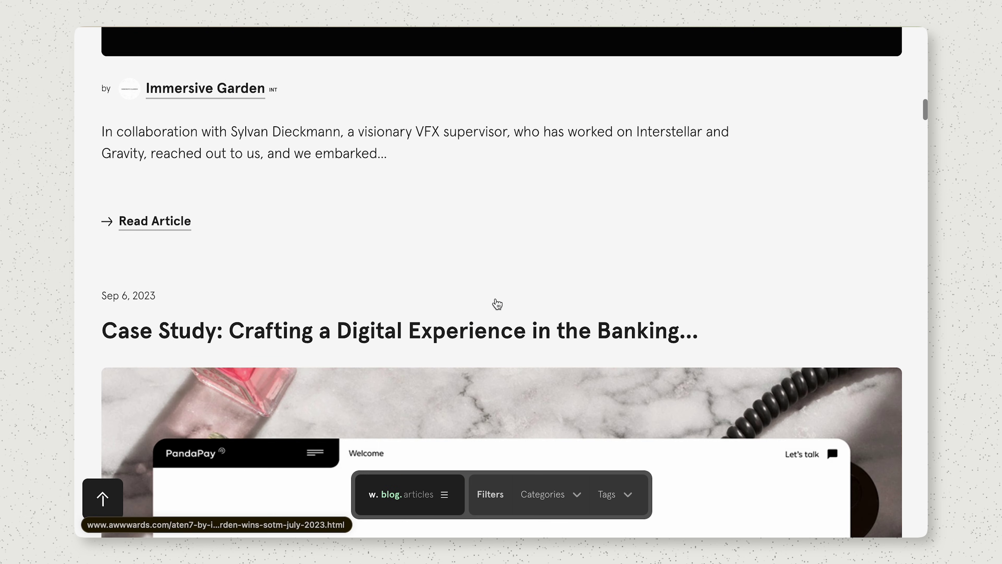
# Step: Open the PandaPay case study article and scroll to its homepage video section
pyautogui.click(496, 305)
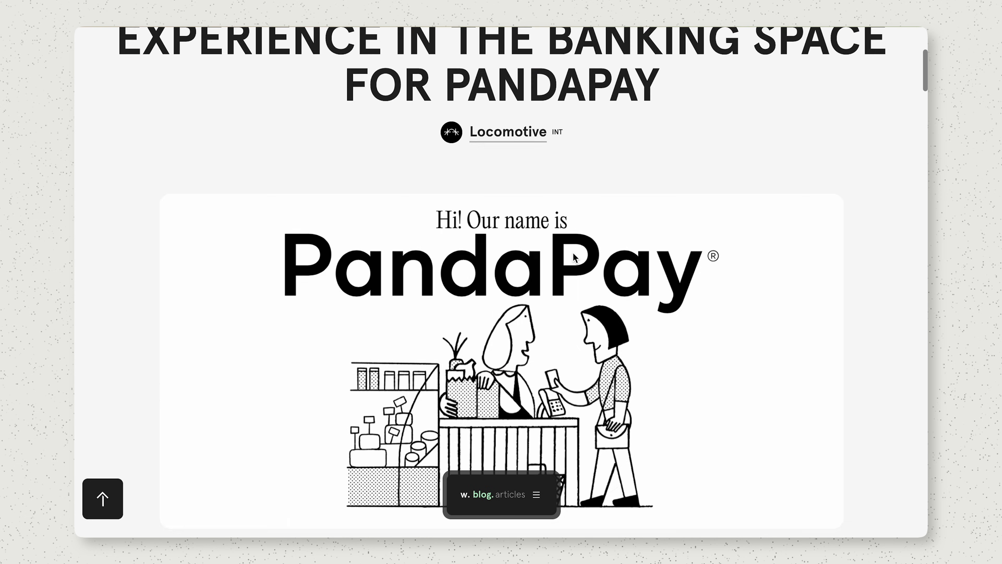
pyautogui.scroll(-20, 574, 256)
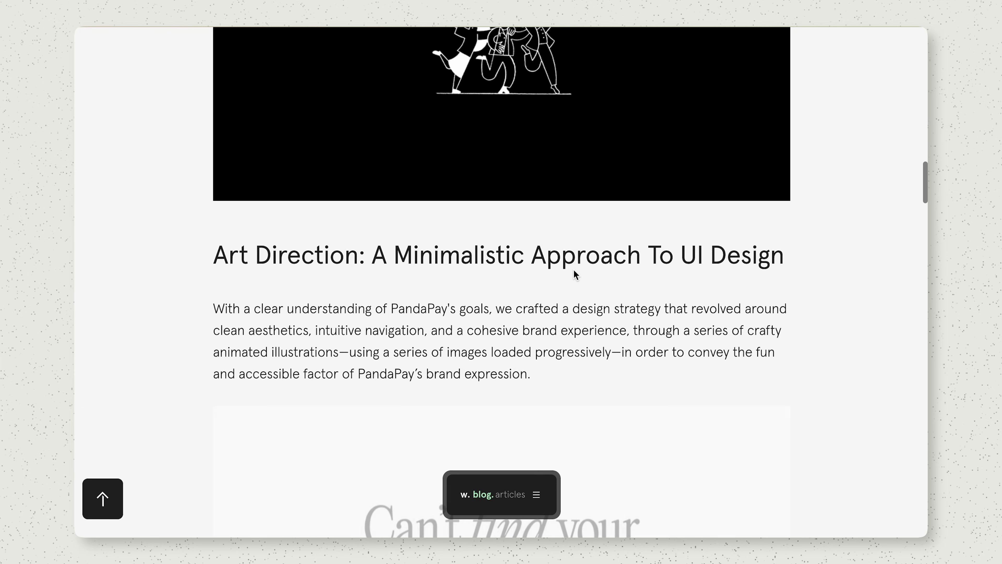
pyautogui.scroll(-15, 576, 275)
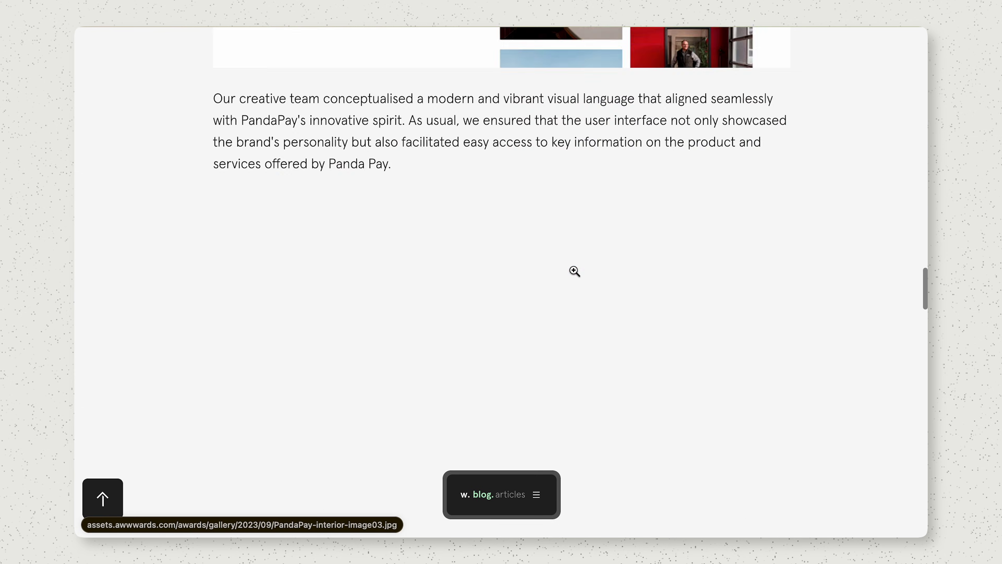
pyautogui.scroll(-15, 575, 271)
pyautogui.scroll(4, 576, 274)
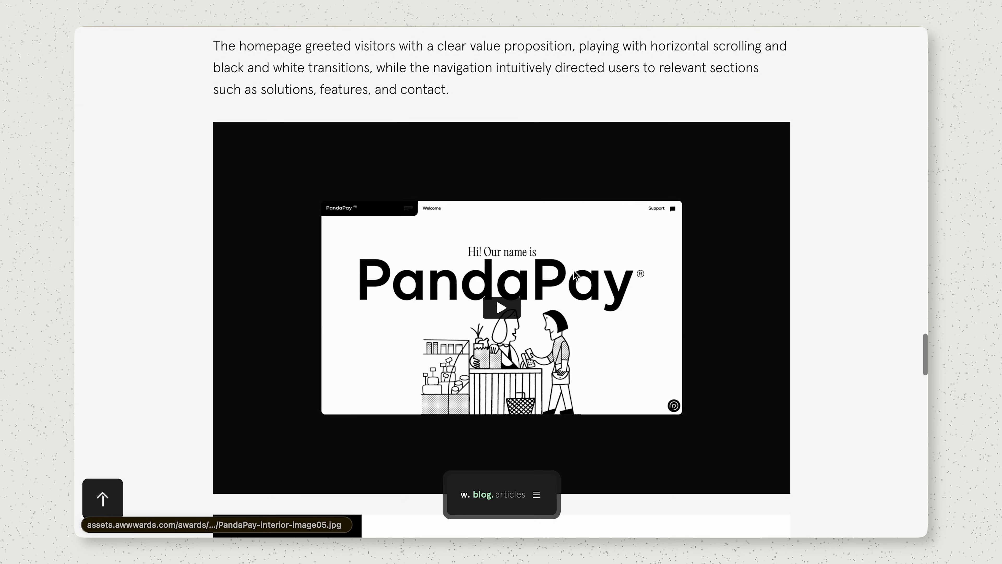
pyautogui.scroll(-20, 575, 274)
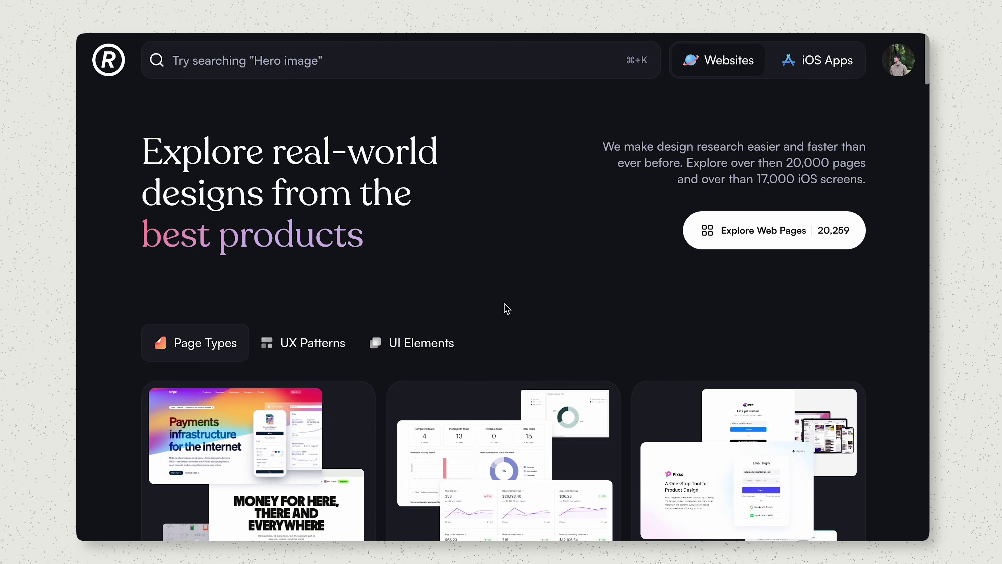
pyautogui.scroll(-4, 518, 292)
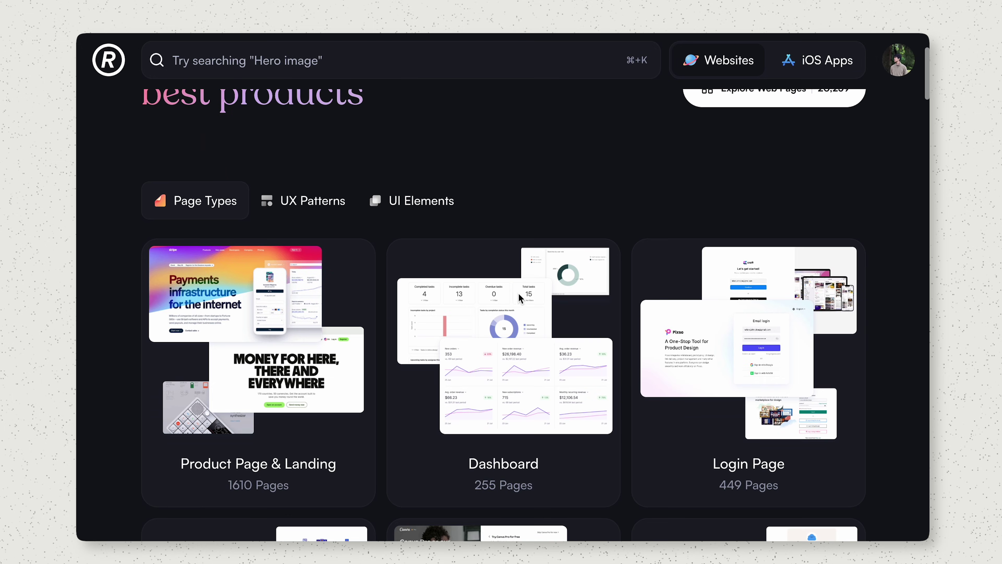
pyautogui.scroll(-5, 553, 304)
pyautogui.scroll(-2, 574, 308)
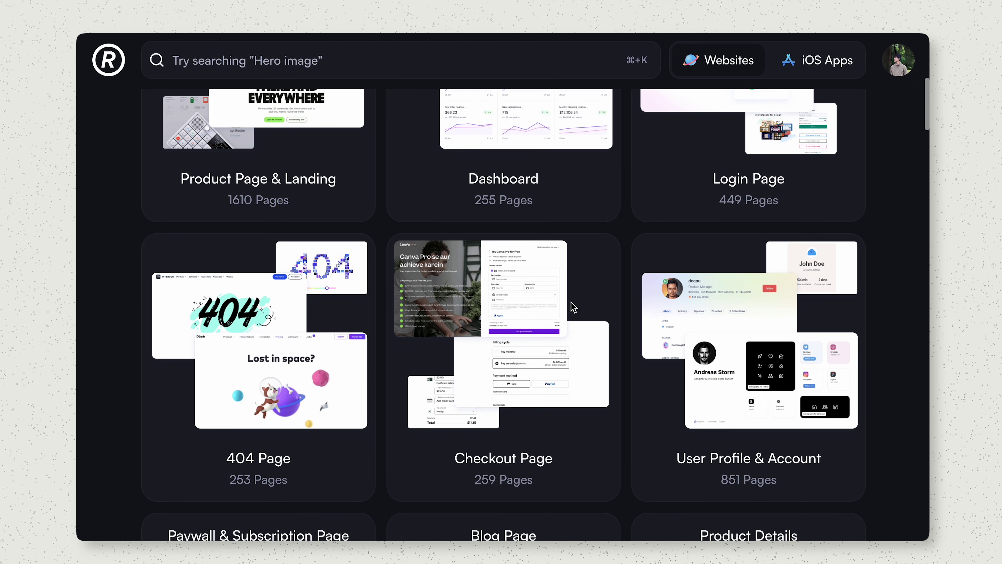
pyautogui.scroll(7, 489, 331)
pyautogui.scroll(-14, 508, 206)
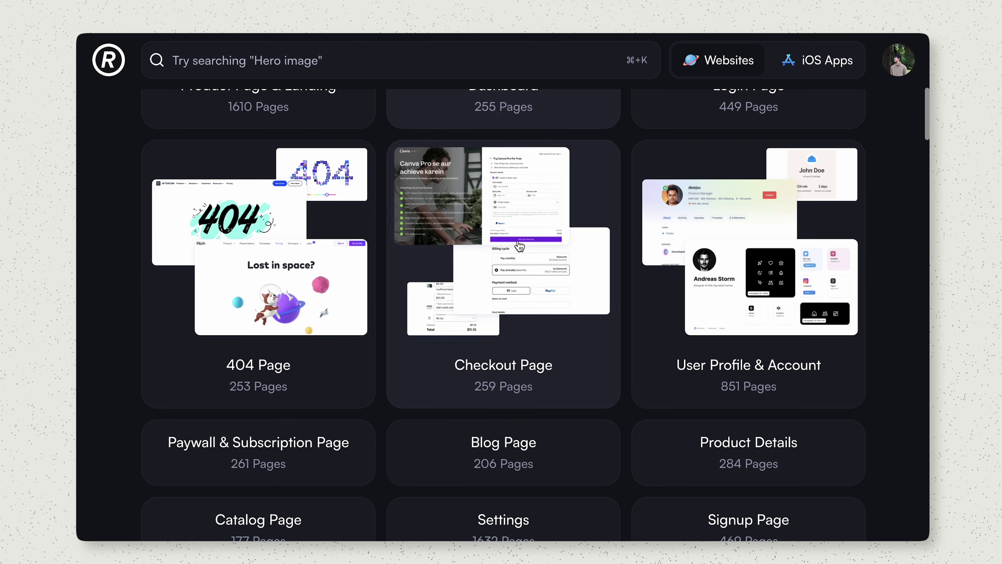
pyautogui.scroll(-5, 356, 258)
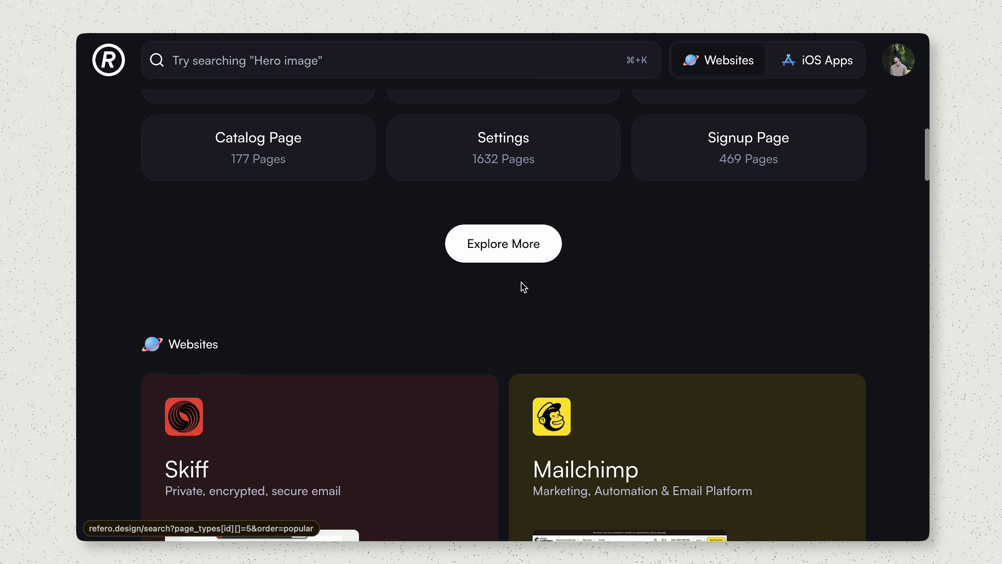
pyautogui.scroll(-8, 524, 288)
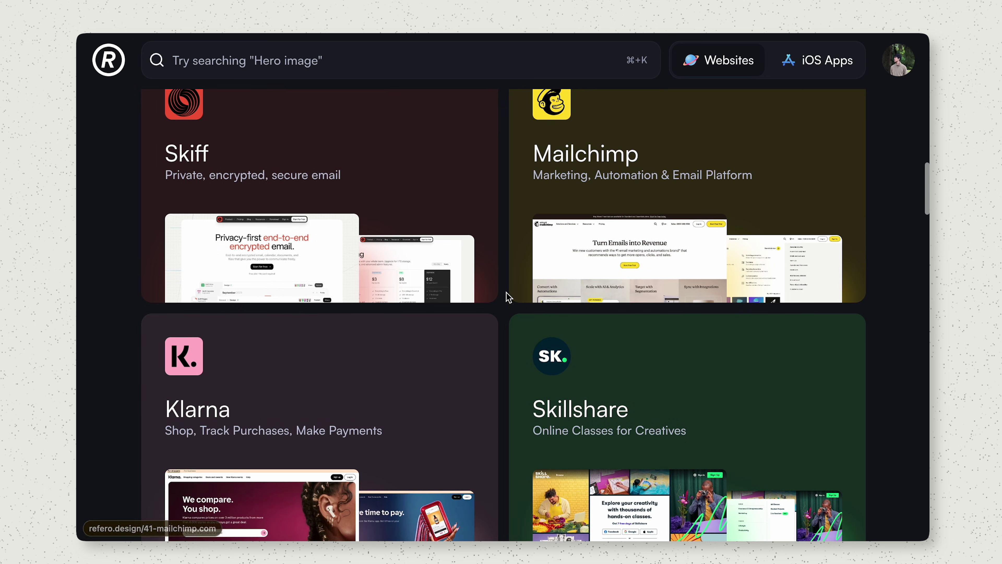
pyautogui.scroll(-7, 509, 296)
pyautogui.scroll(10, 509, 297)
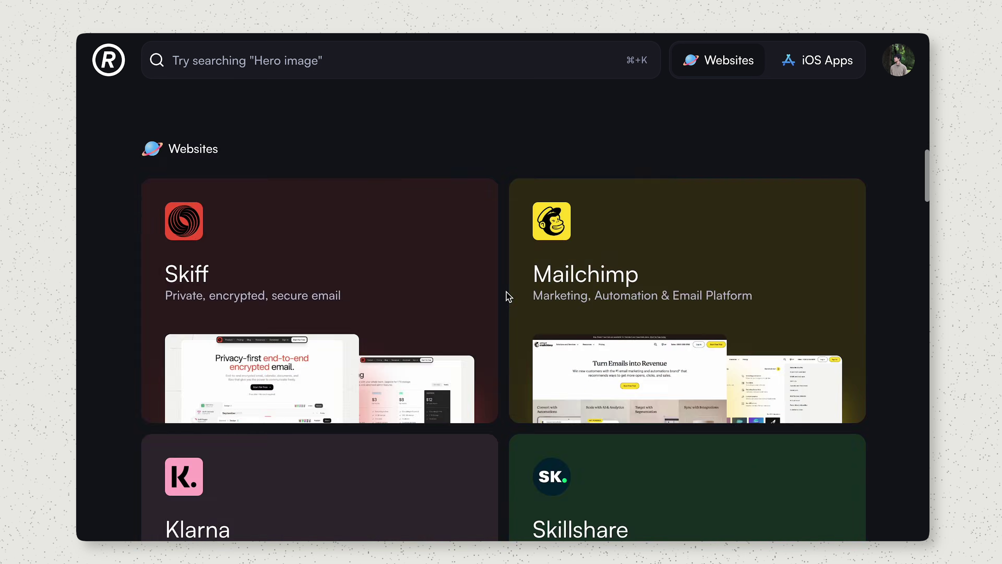
pyautogui.scroll(20, 473, 295)
pyautogui.click(296, 229)
pyautogui.scroll(-9, 454, 308)
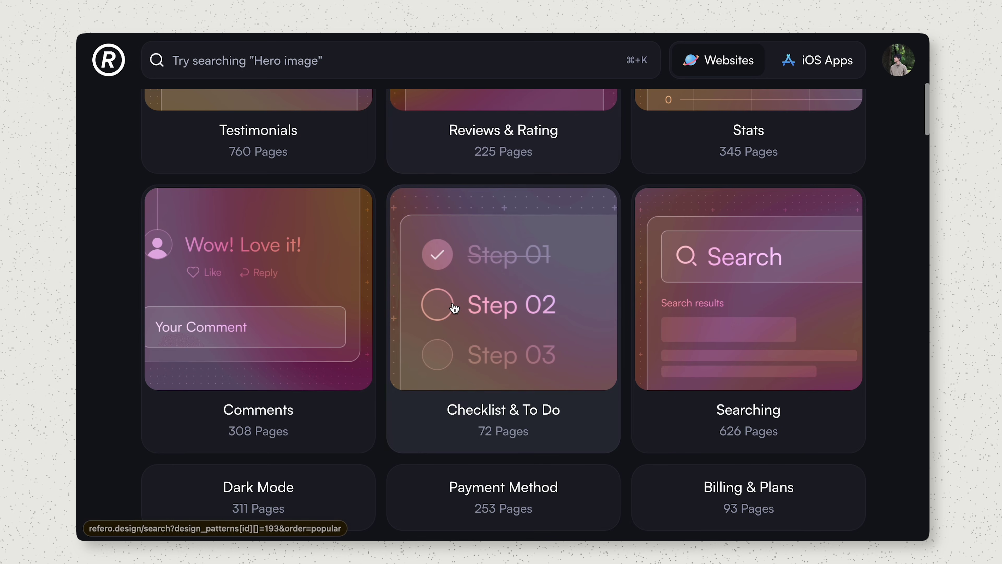
pyautogui.scroll(-6, 454, 308)
pyautogui.scroll(18, 443, 324)
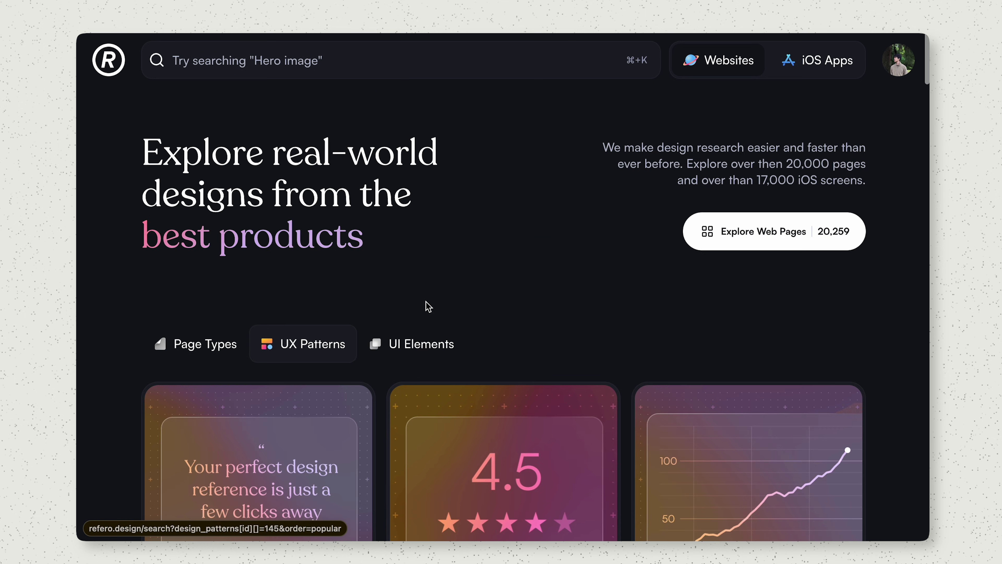
pyautogui.click(400, 342)
pyautogui.scroll(-8, 394, 312)
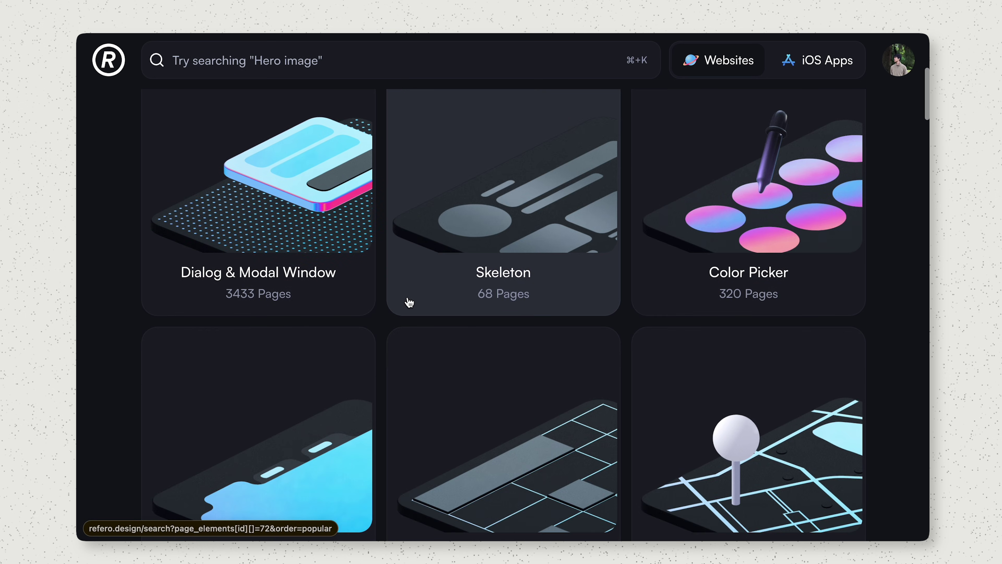
pyautogui.scroll(-10, 409, 302)
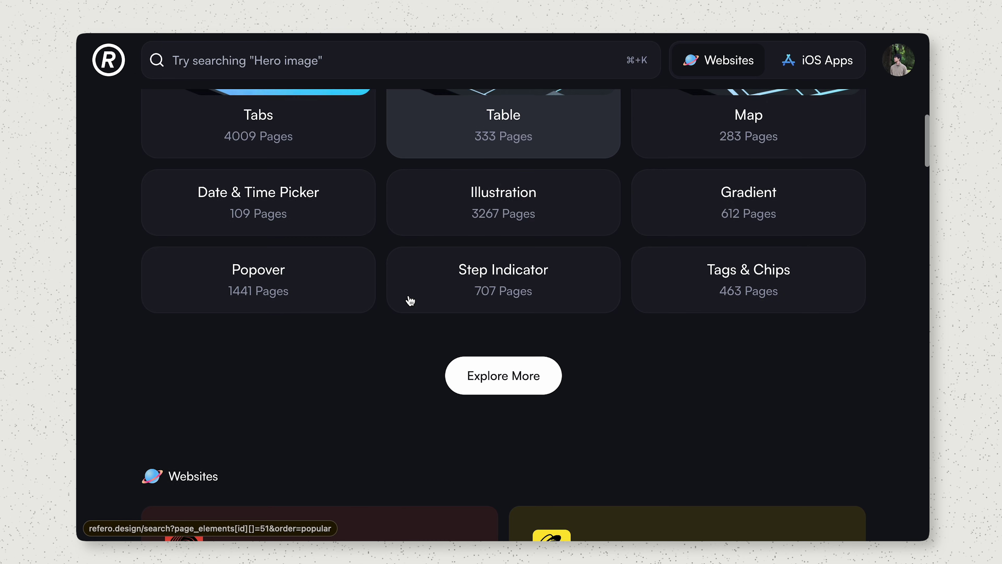
pyautogui.scroll(15, 409, 302)
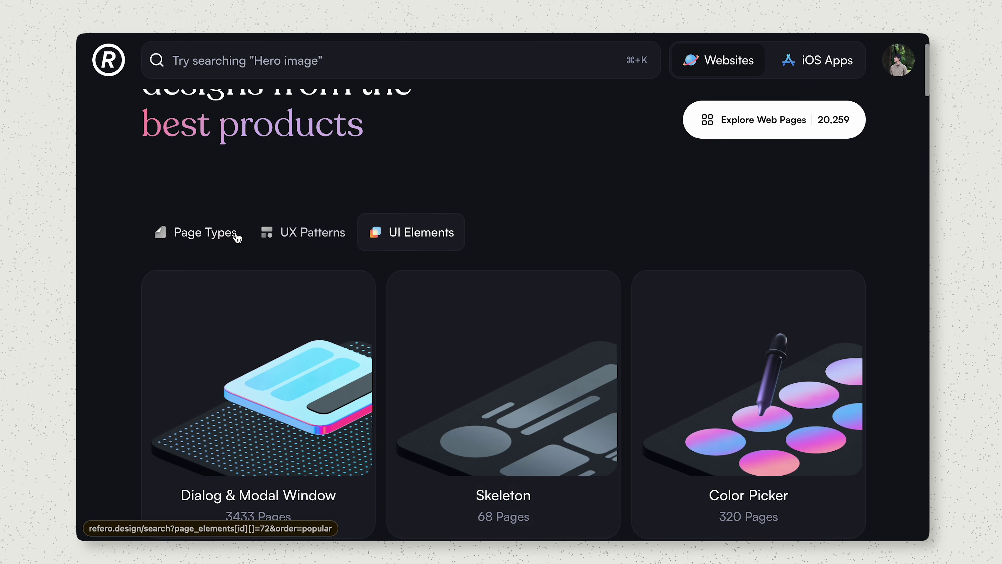
pyautogui.click(225, 241)
pyautogui.scroll(-1, 421, 291)
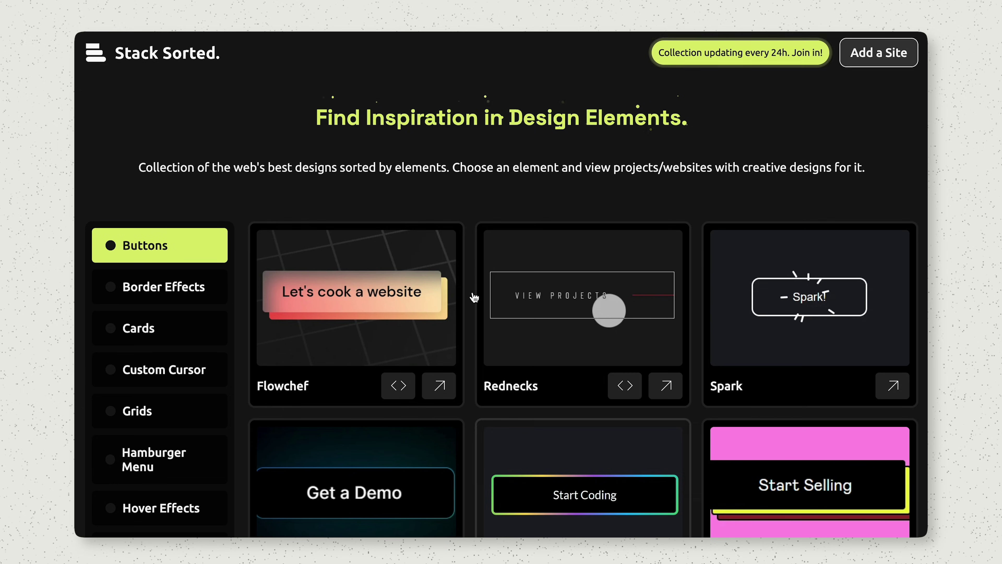
# Step: Browse the Stack Sorted Buttons gallery, then switch to the Interactive Elements category
pyautogui.scroll(-10, 427, 240)
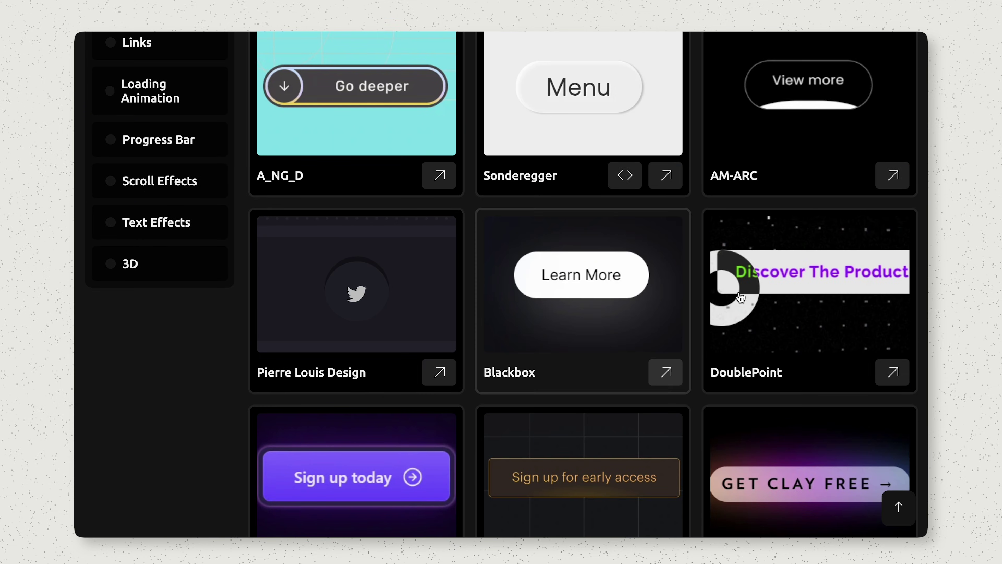
pyautogui.scroll(-5, 750, 312)
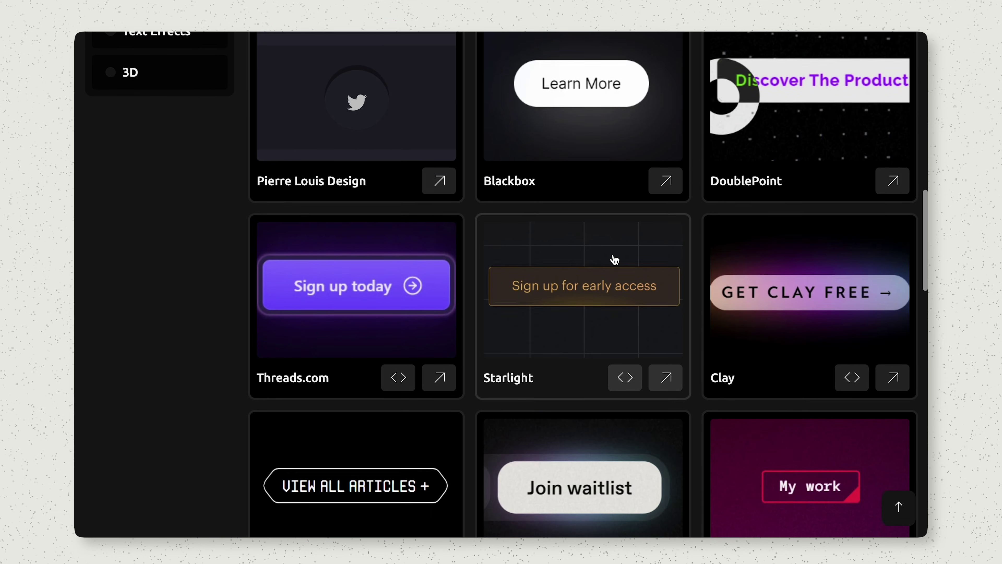
pyautogui.scroll(-10, 614, 259)
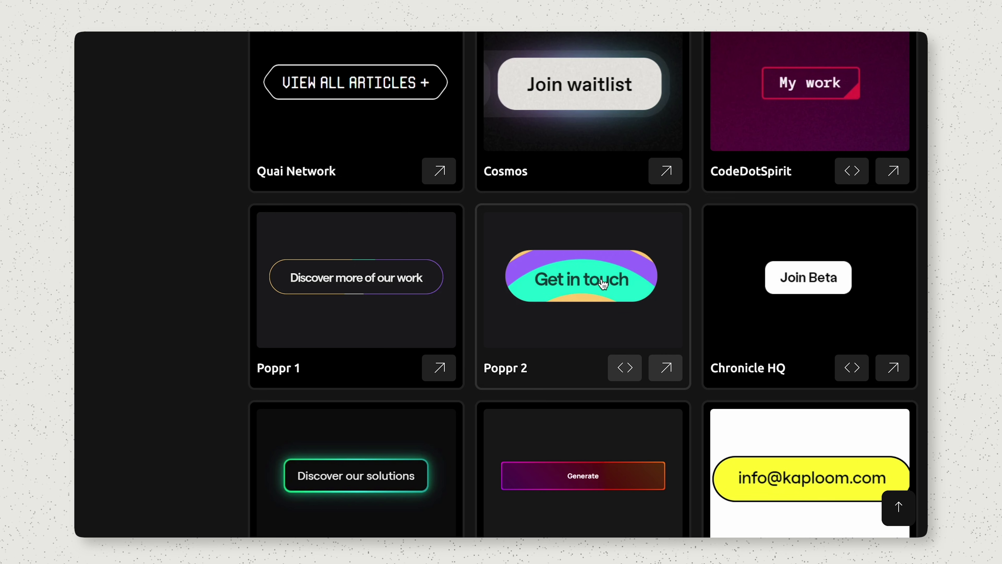
pyautogui.scroll(-1, 604, 284)
pyautogui.scroll(-15, 385, 260)
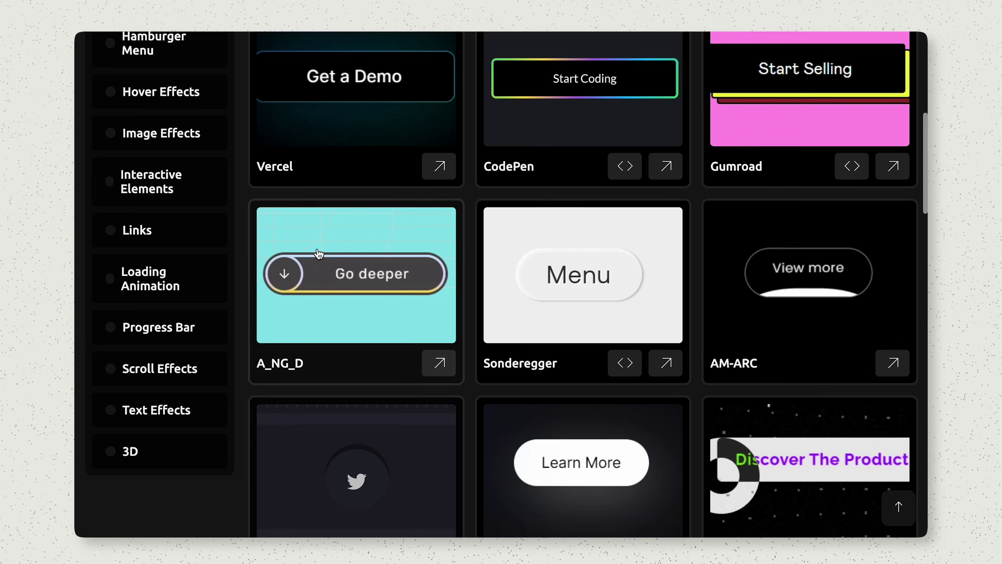
pyautogui.click(174, 197)
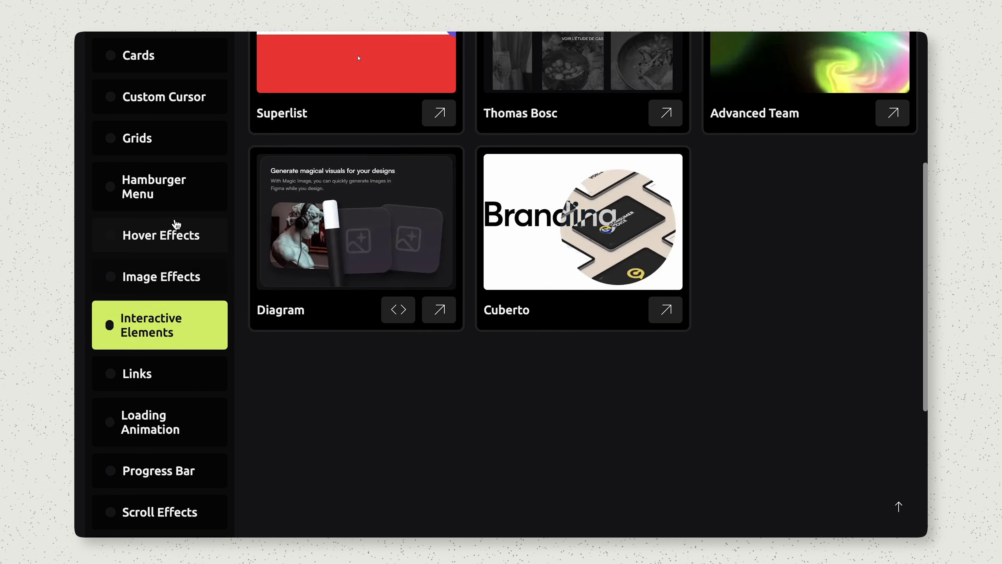
# Step: Preview the Cuberto example up close, then close the preview
pyautogui.scroll(10, 177, 224)
pyautogui.scroll(-2, 192, 242)
pyautogui.scroll(-4, 191, 276)
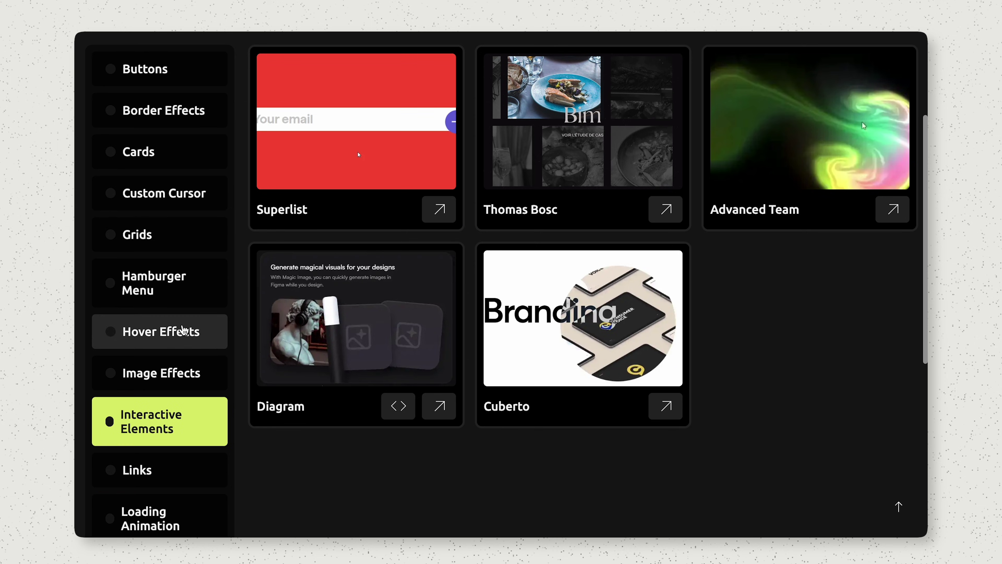
pyautogui.click(549, 320)
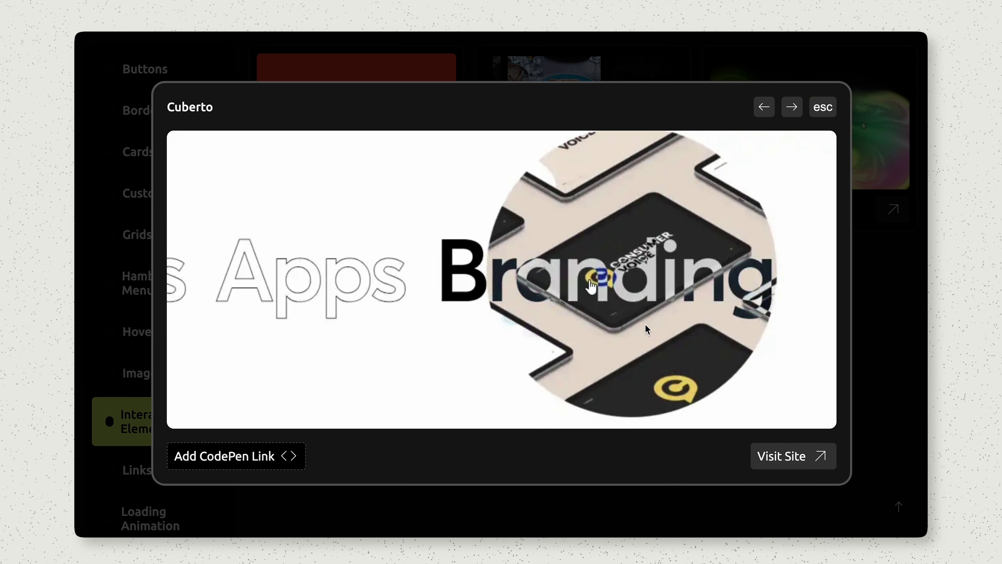
pyautogui.click(868, 344)
# Step: Show the Links category examples
pyautogui.scroll(-1, 111, 435)
pyautogui.click(118, 458)
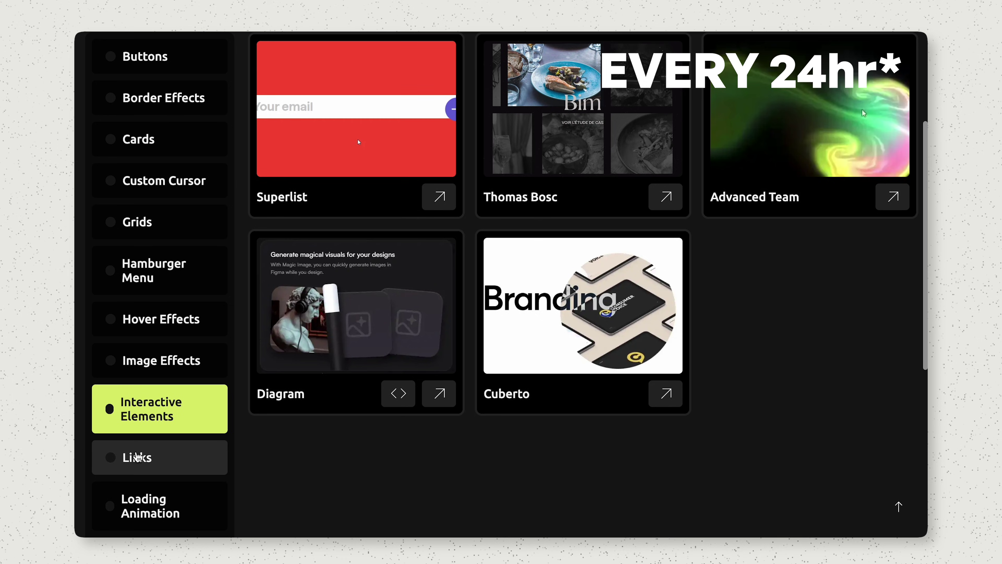
pyautogui.scroll(-4, 420, 379)
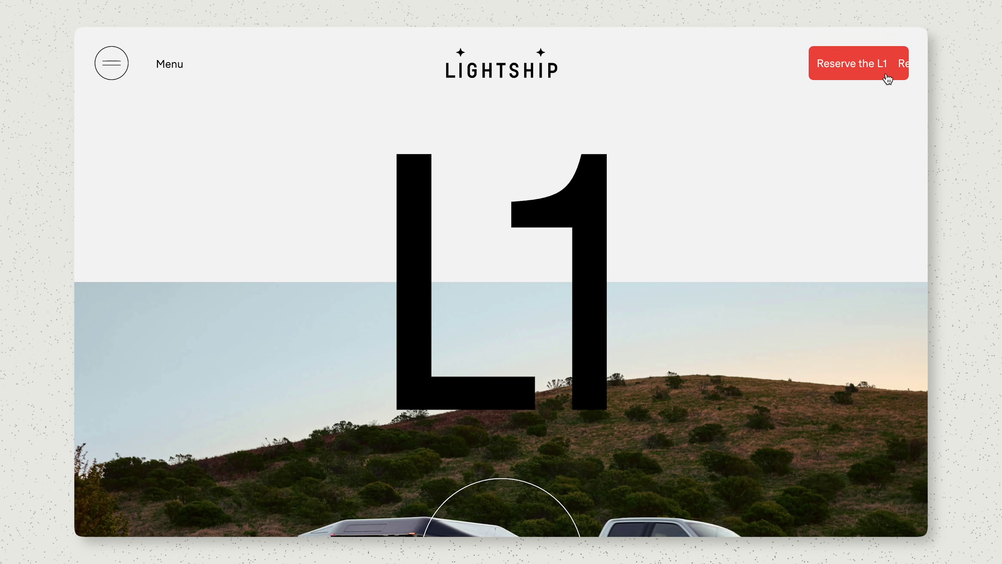
# Step: Scroll the Lightship trailer page and jump to its Exterior section
pyautogui.scroll(-5, 347, 341)
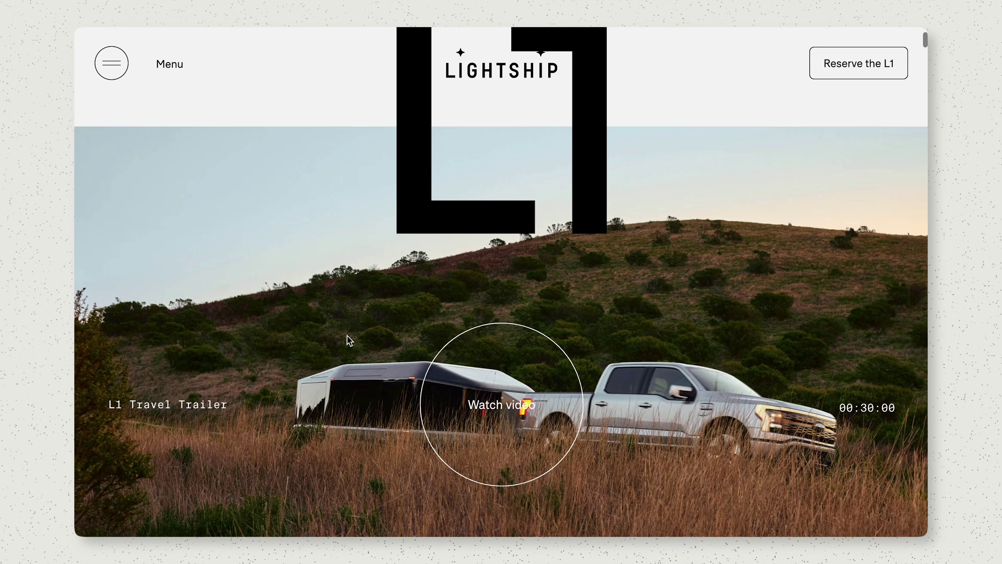
pyautogui.scroll(-10, 547, 361)
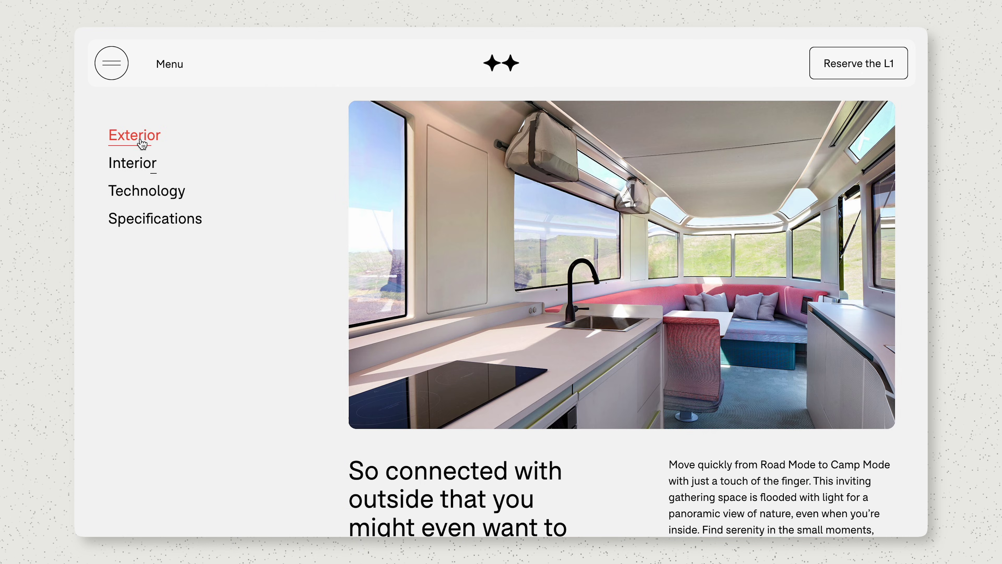
pyautogui.click(142, 145)
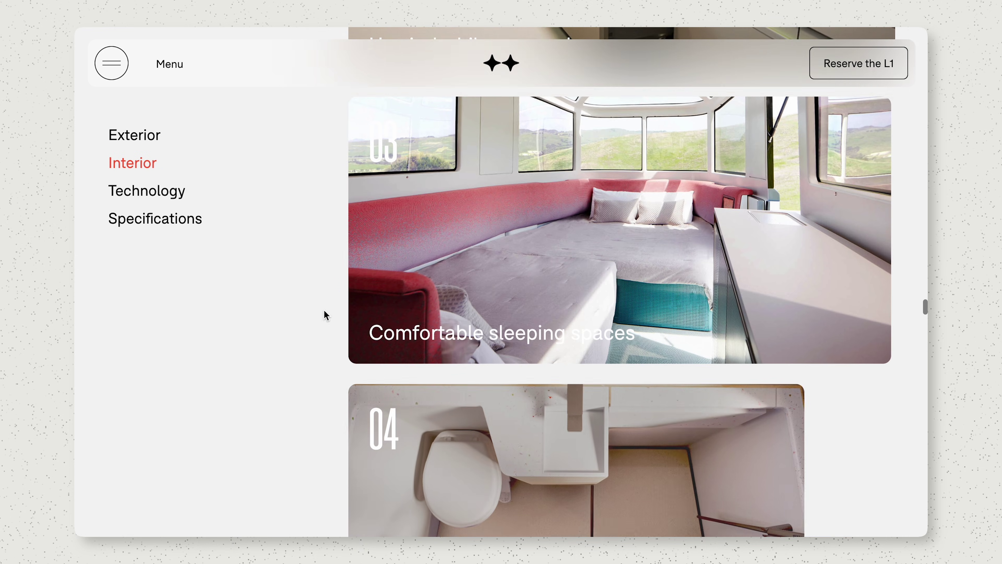
# Step: Expand the Safe, Stable Towing and Windows, and More Windows accordions
pyautogui.scroll(-15, 571, 386)
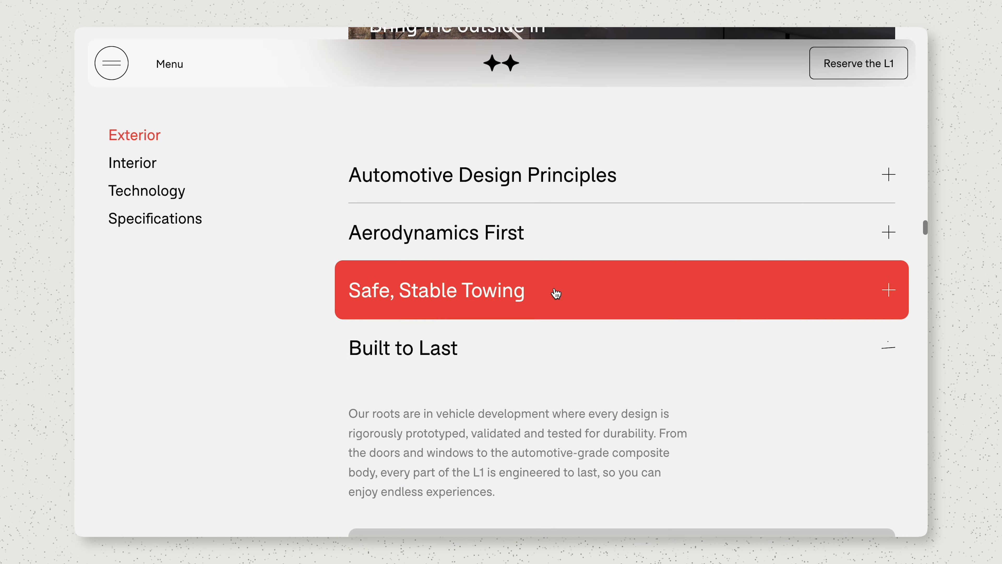
pyautogui.click(555, 291)
pyautogui.scroll(5, 586, 330)
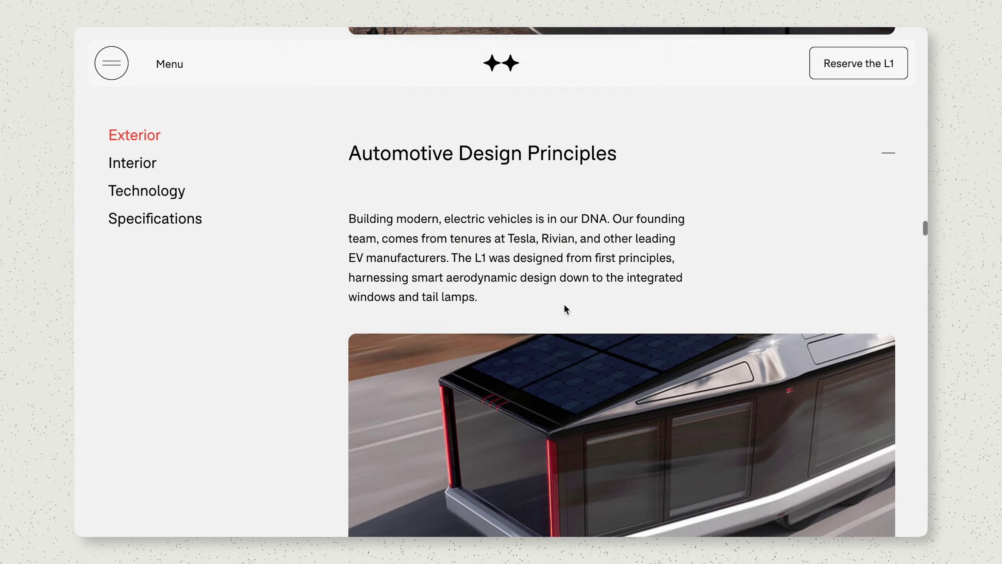
pyautogui.scroll(-5, 519, 295)
pyautogui.click(519, 295)
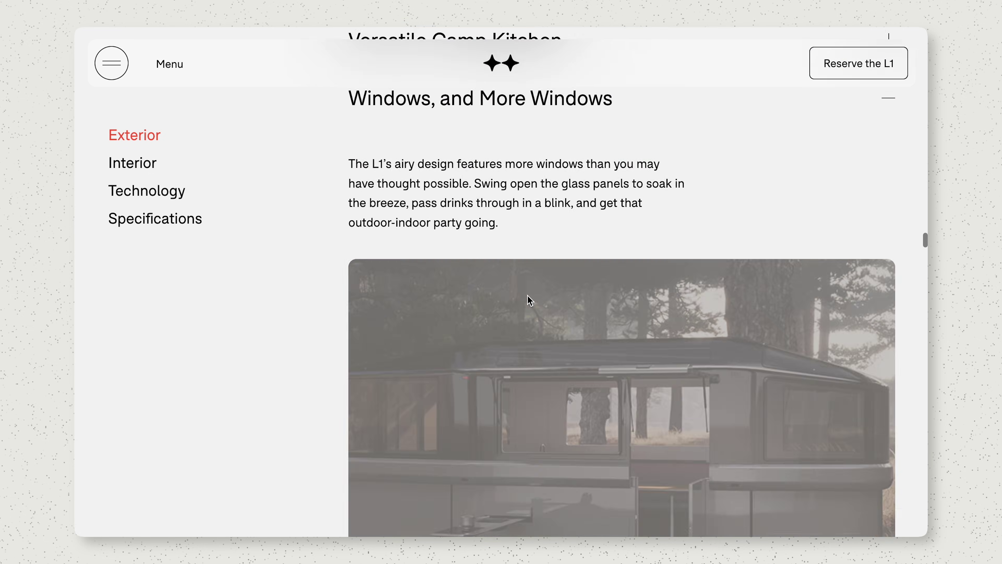
pyautogui.scroll(-5, 528, 298)
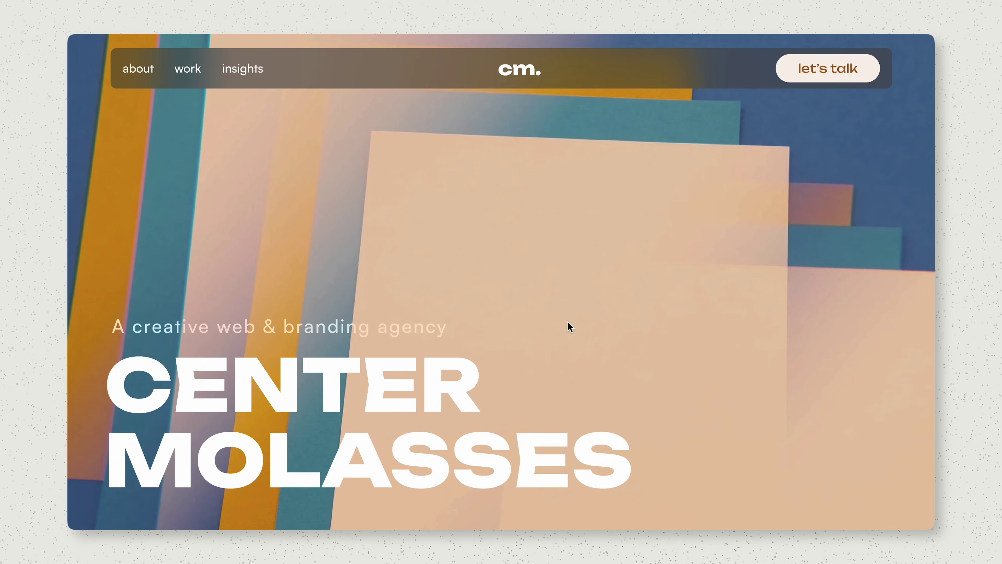
# Step: Scroll the Center Molasses homepage from the hero through About Us and projects to the footer
pyautogui.scroll(-10, 569, 326)
pyautogui.scroll(-15, 562, 302)
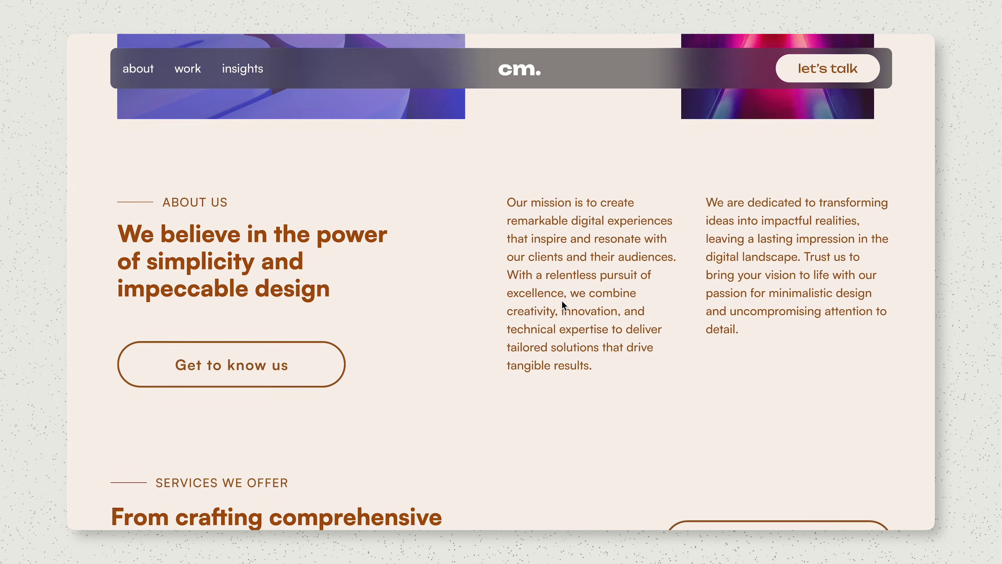
pyautogui.scroll(-15, 562, 301)
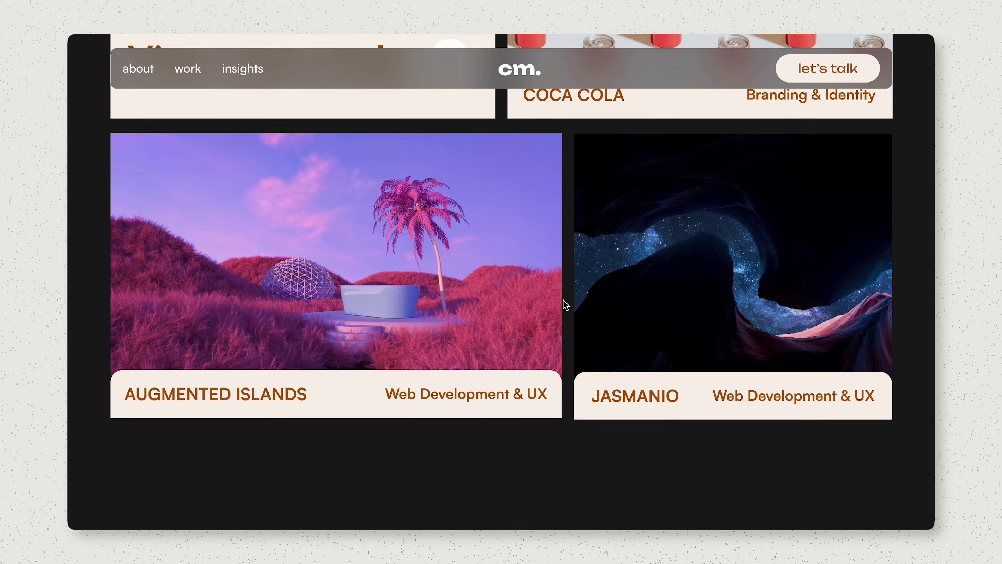
pyautogui.scroll(-15, 568, 331)
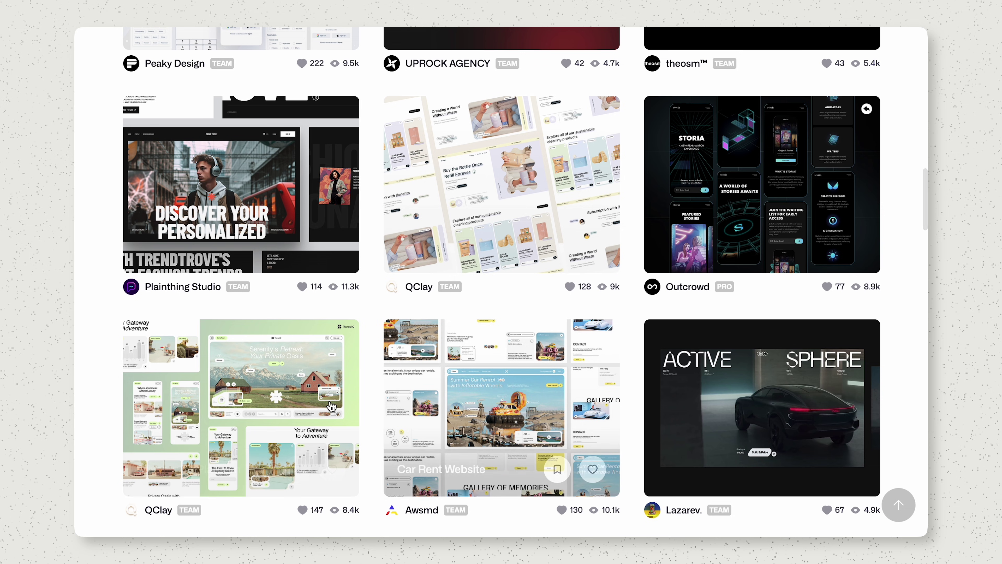
# Step: Scroll the Dribbble trending web design shots to the footer and back up to the Web Design filter
pyautogui.scroll(-15, 331, 406)
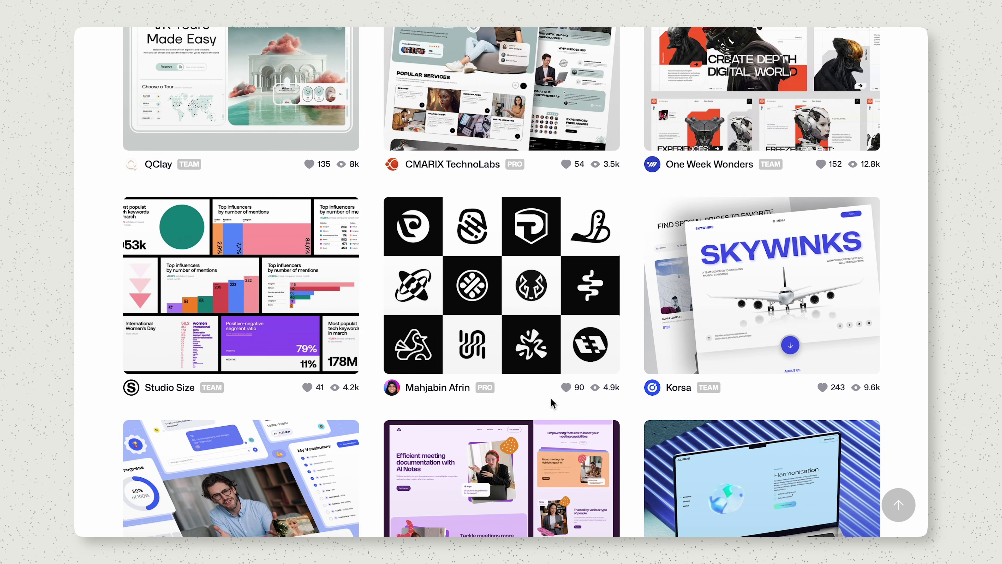
pyautogui.scroll(-10, 445, 349)
pyautogui.scroll(-20, 574, 409)
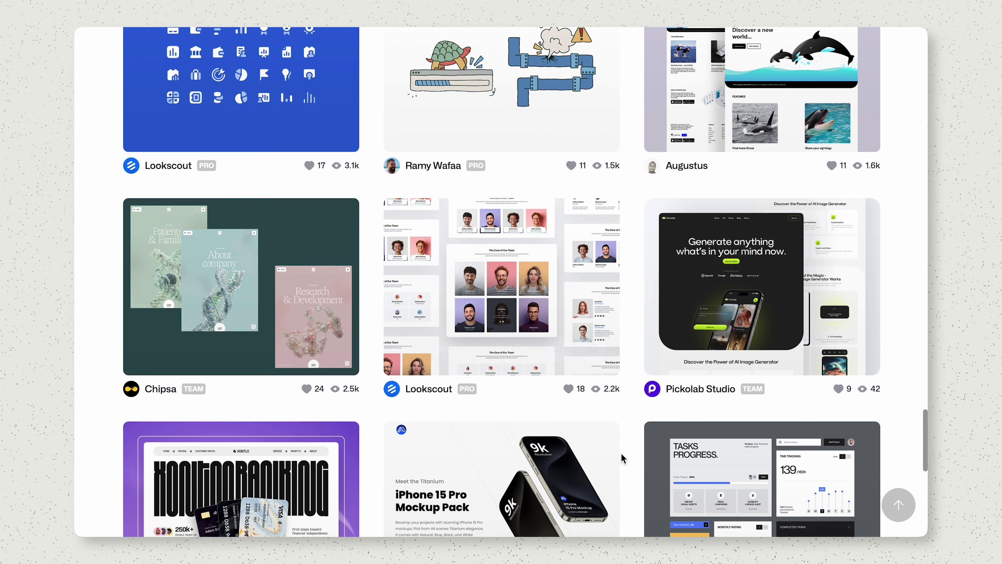
pyautogui.scroll(-10, 371, 284)
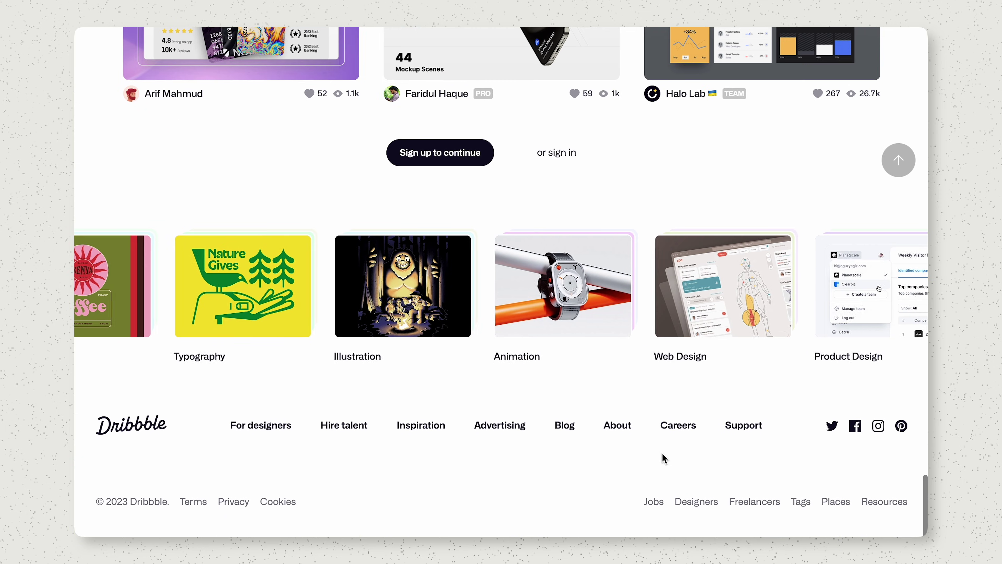
pyautogui.scroll(20, 240, 369)
pyautogui.scroll(20, 407, 173)
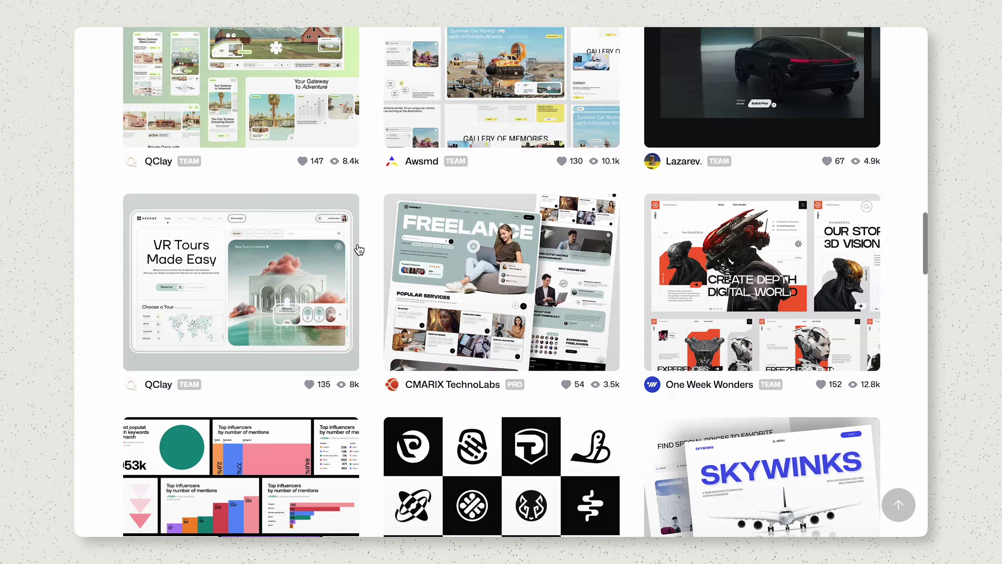
pyautogui.scroll(-2, 506, 420)
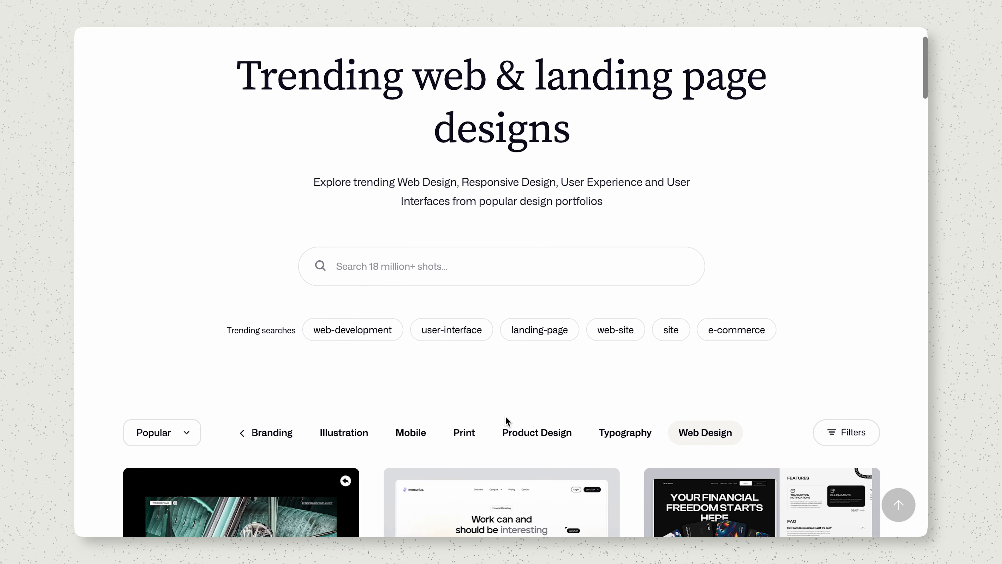
pyautogui.scroll(-2, 721, 404)
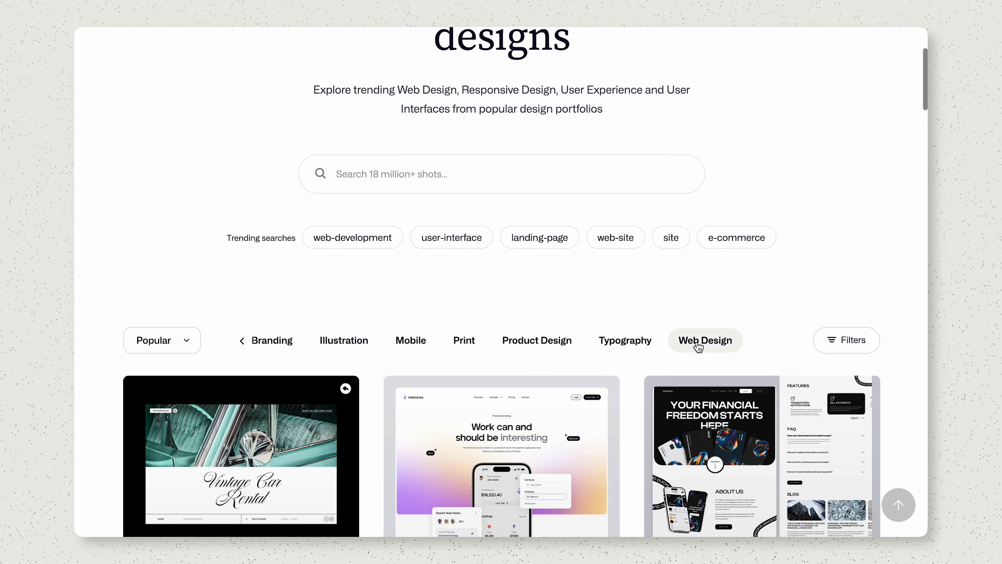